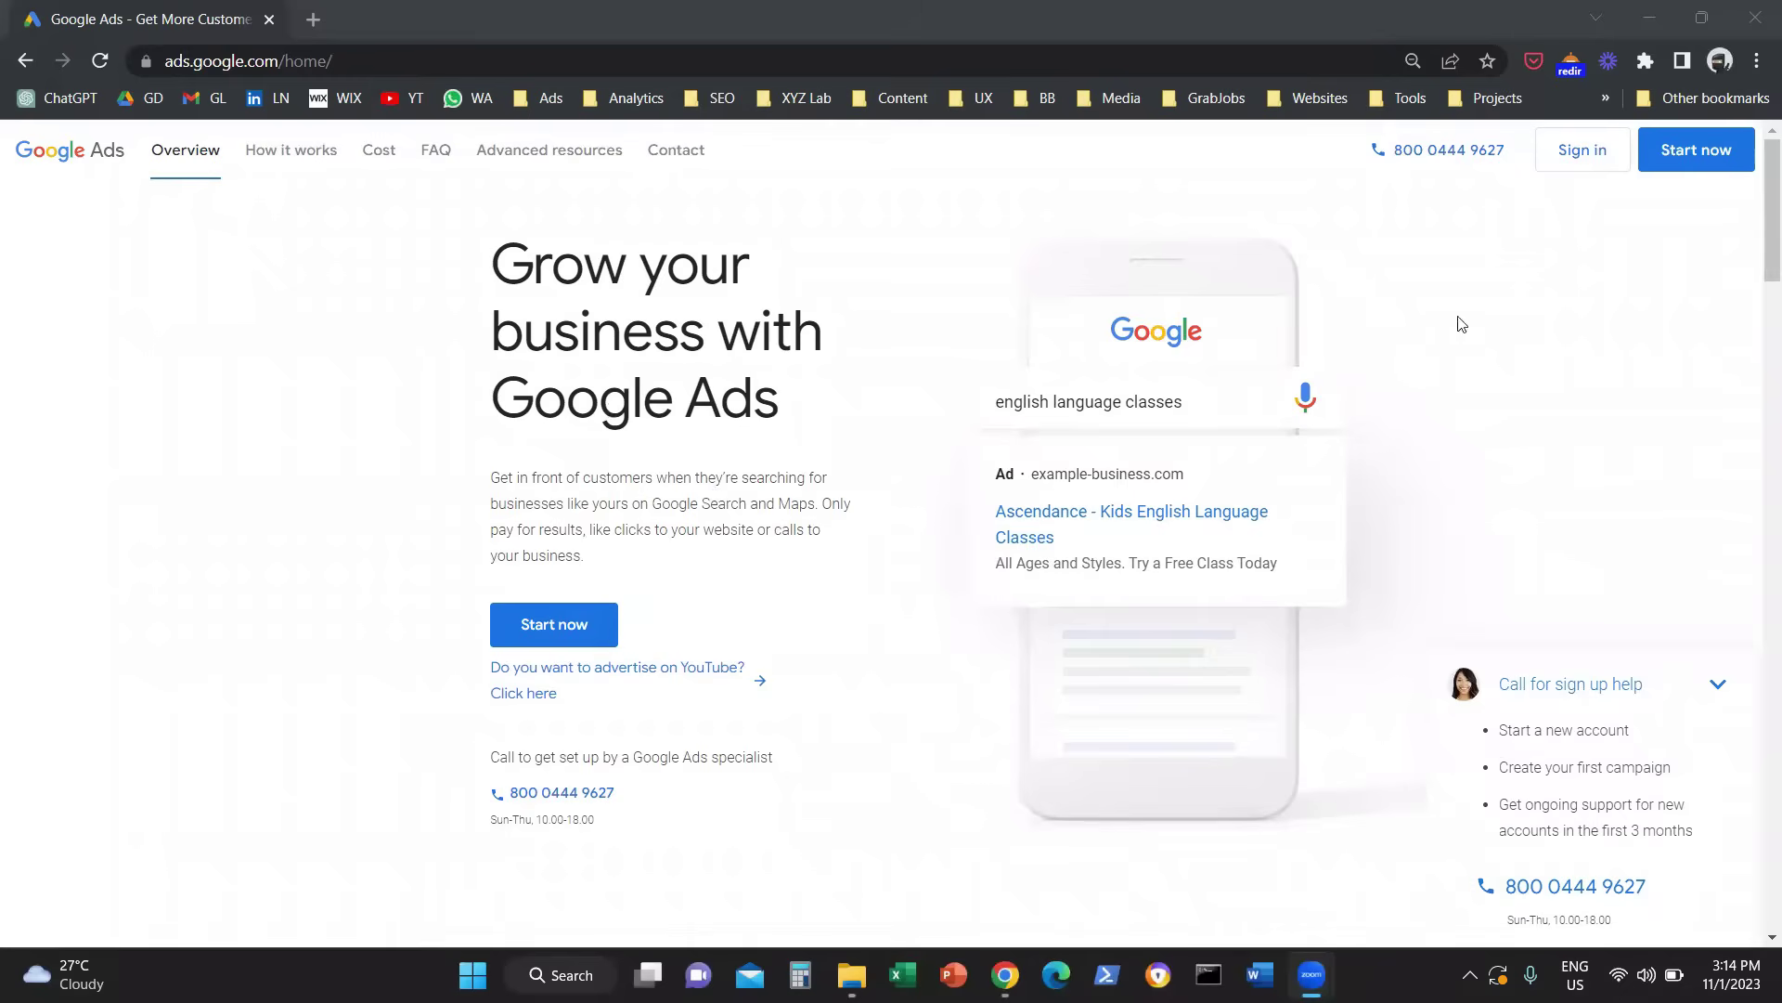
# Start Google Ads sign-up from the homepage to reach the 'Use Google Ads as...' chooser.
pyautogui.click(1695, 149)
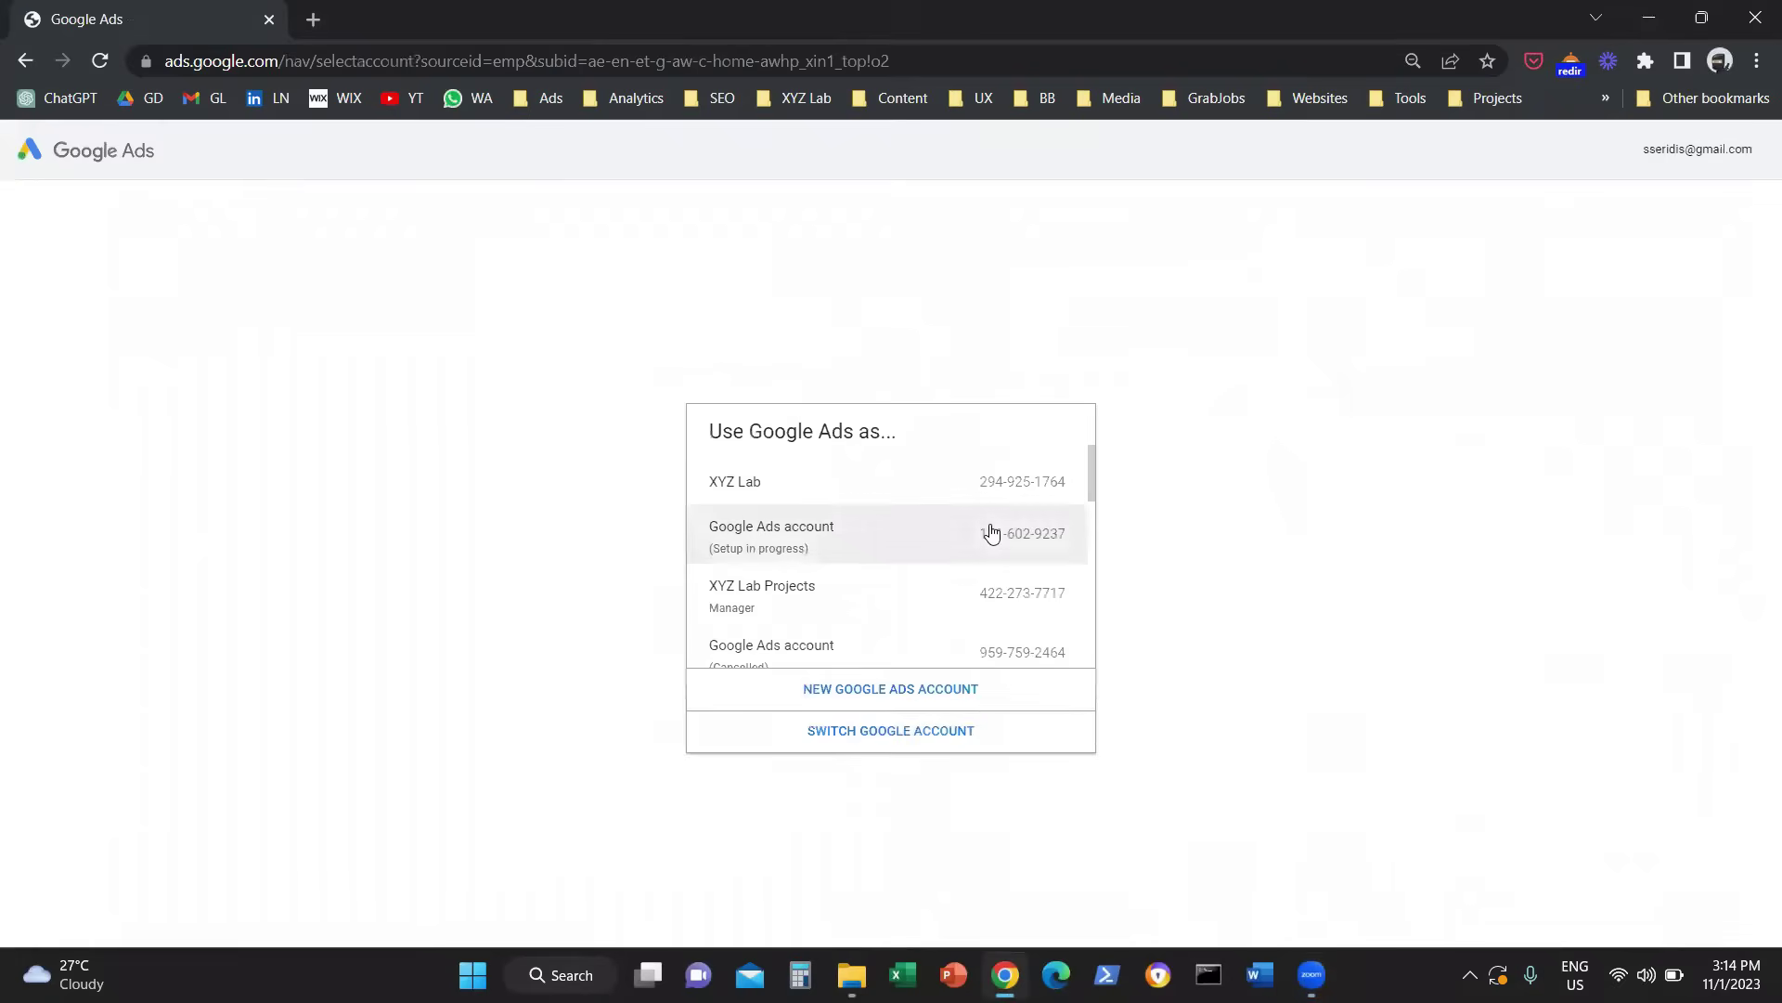
# Create a new Google Ads account, reaching the Smart campaign setup page.
pyautogui.click(890, 688)
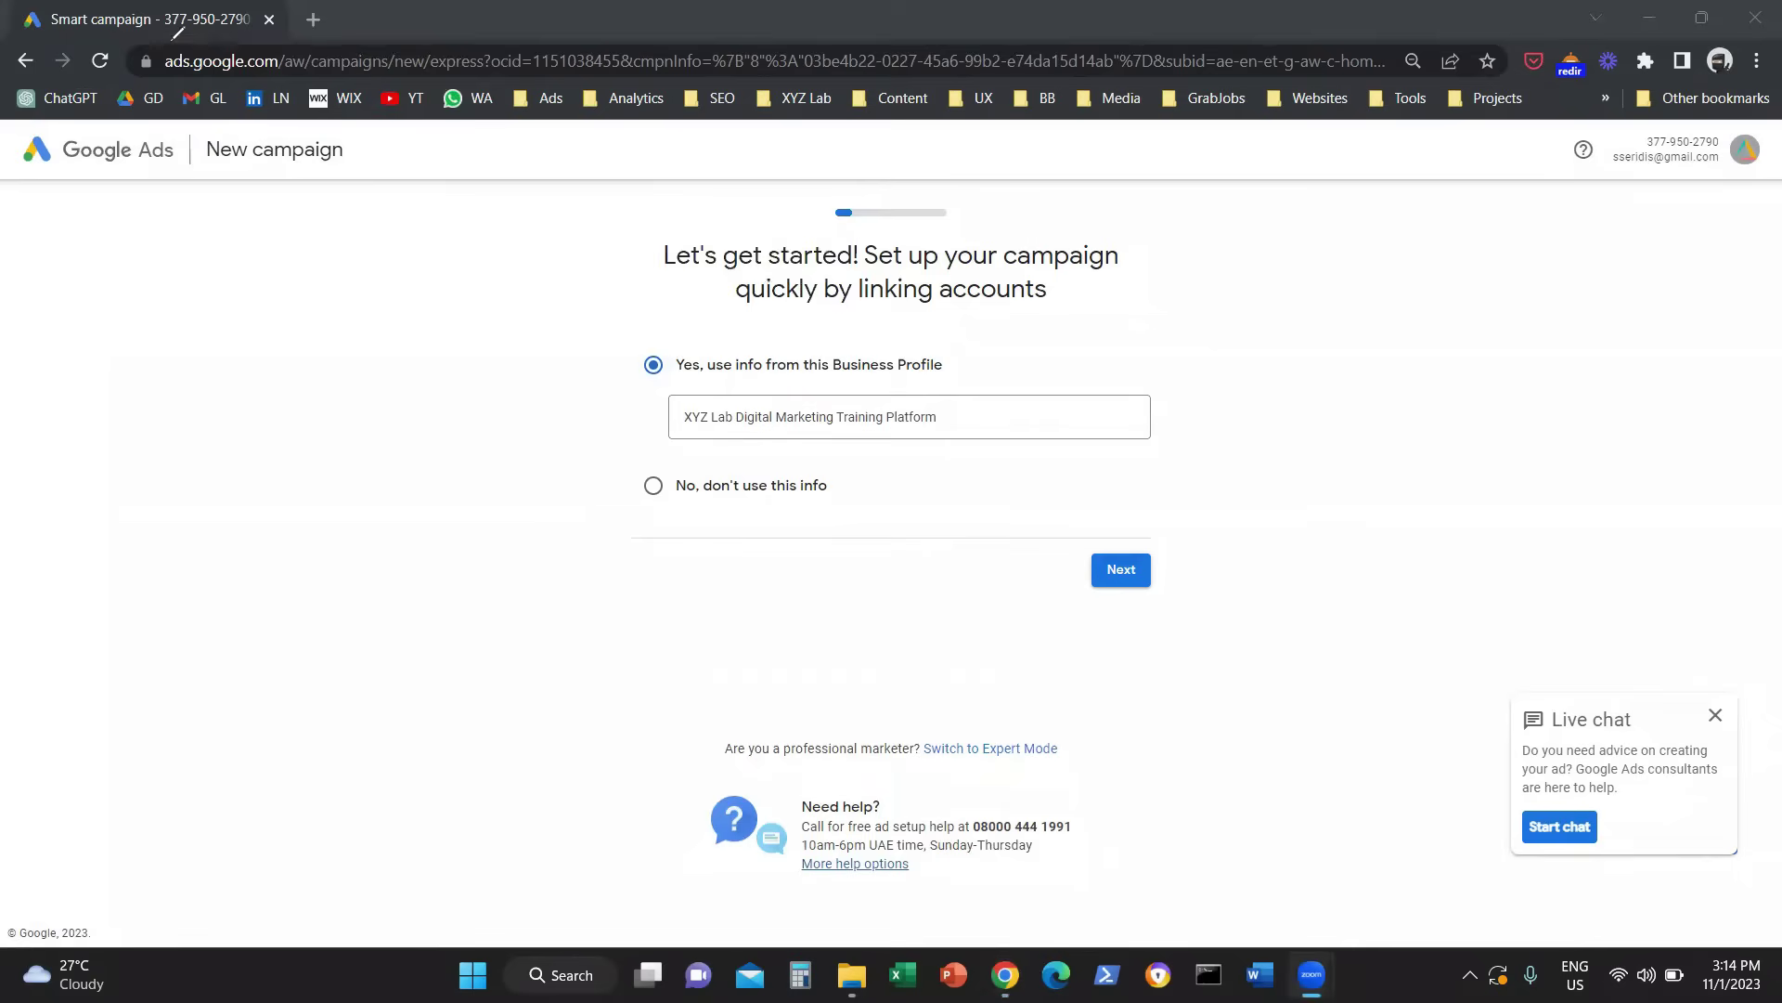
pyautogui.moveTo(166, 50); pyautogui.dragTo(150, 92)
pyautogui.moveTo(502, 76)
pyautogui.mouseDown()
pyautogui.moveTo(480, 42)
pyautogui.moveTo(495, 84)
pyautogui.moveTo(424, 81)
pyautogui.mouseUp()
# Leave Smart campaign setup for Expert Mode, showing the three-step first-campaign overview.
pyautogui.moveTo(1075, 718); pyautogui.dragTo(1083, 783)
pyautogui.moveTo(724, 713); pyautogui.dragTo(696, 769)
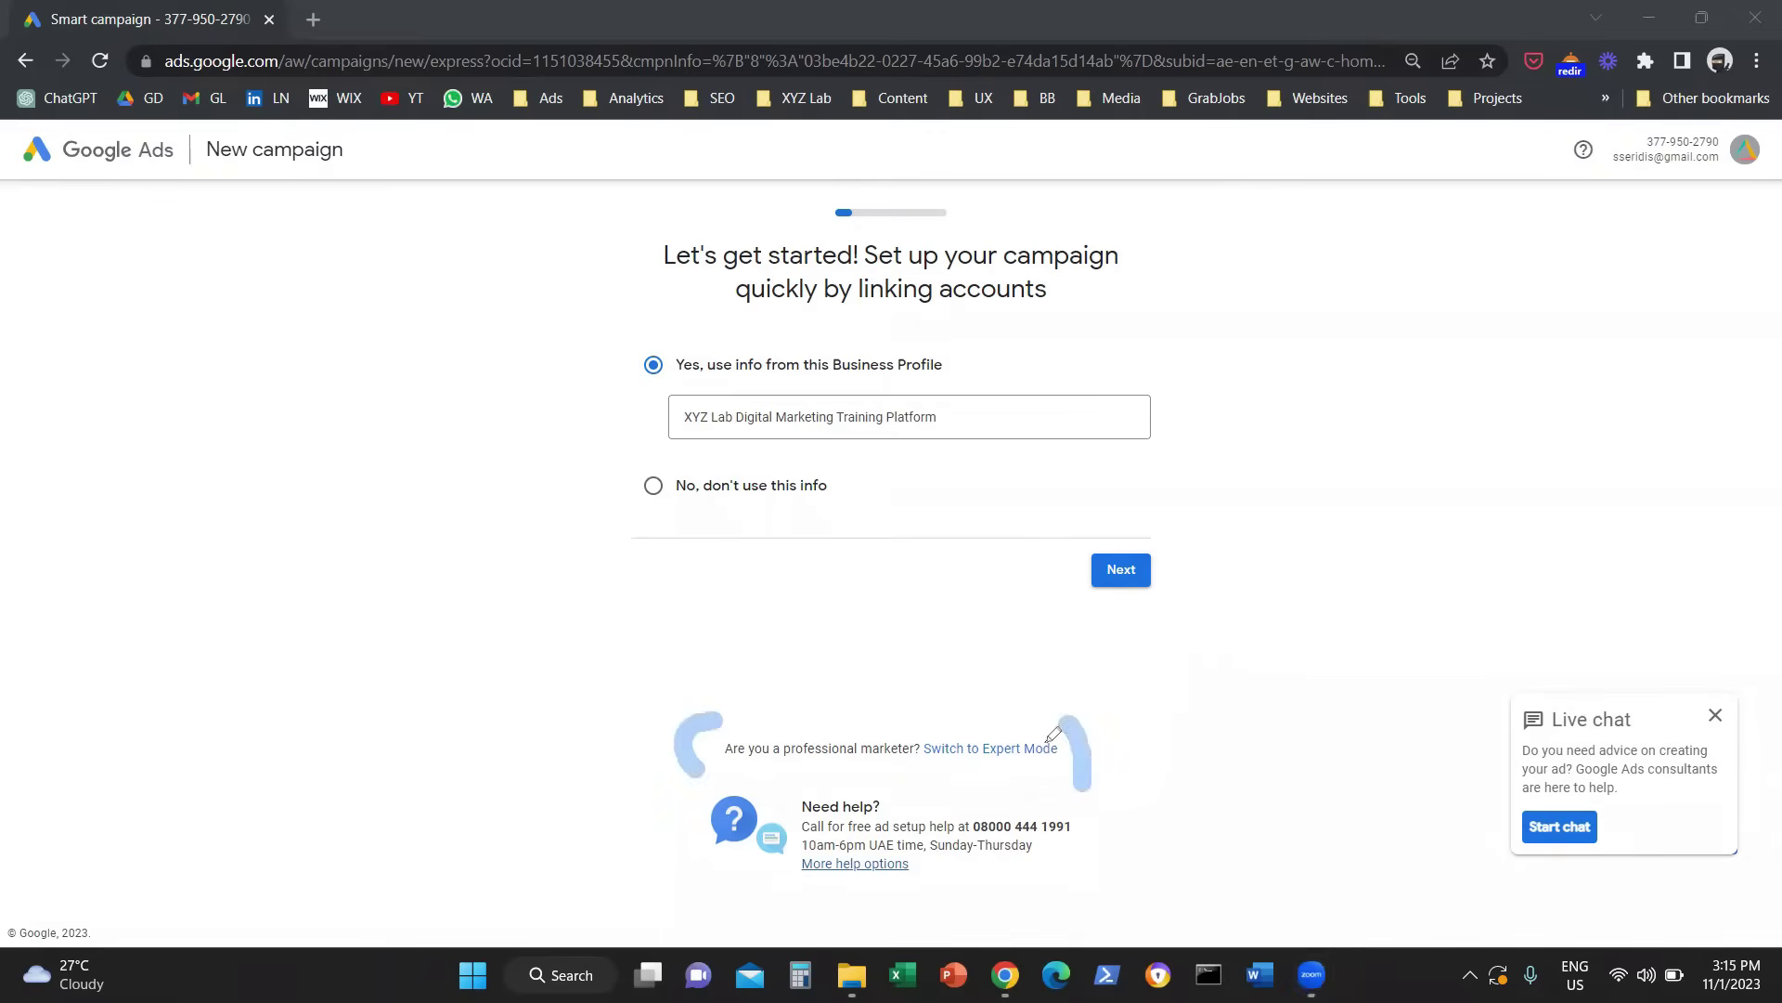
pyautogui.moveTo(1110, 634); pyautogui.dragTo(1072, 722)
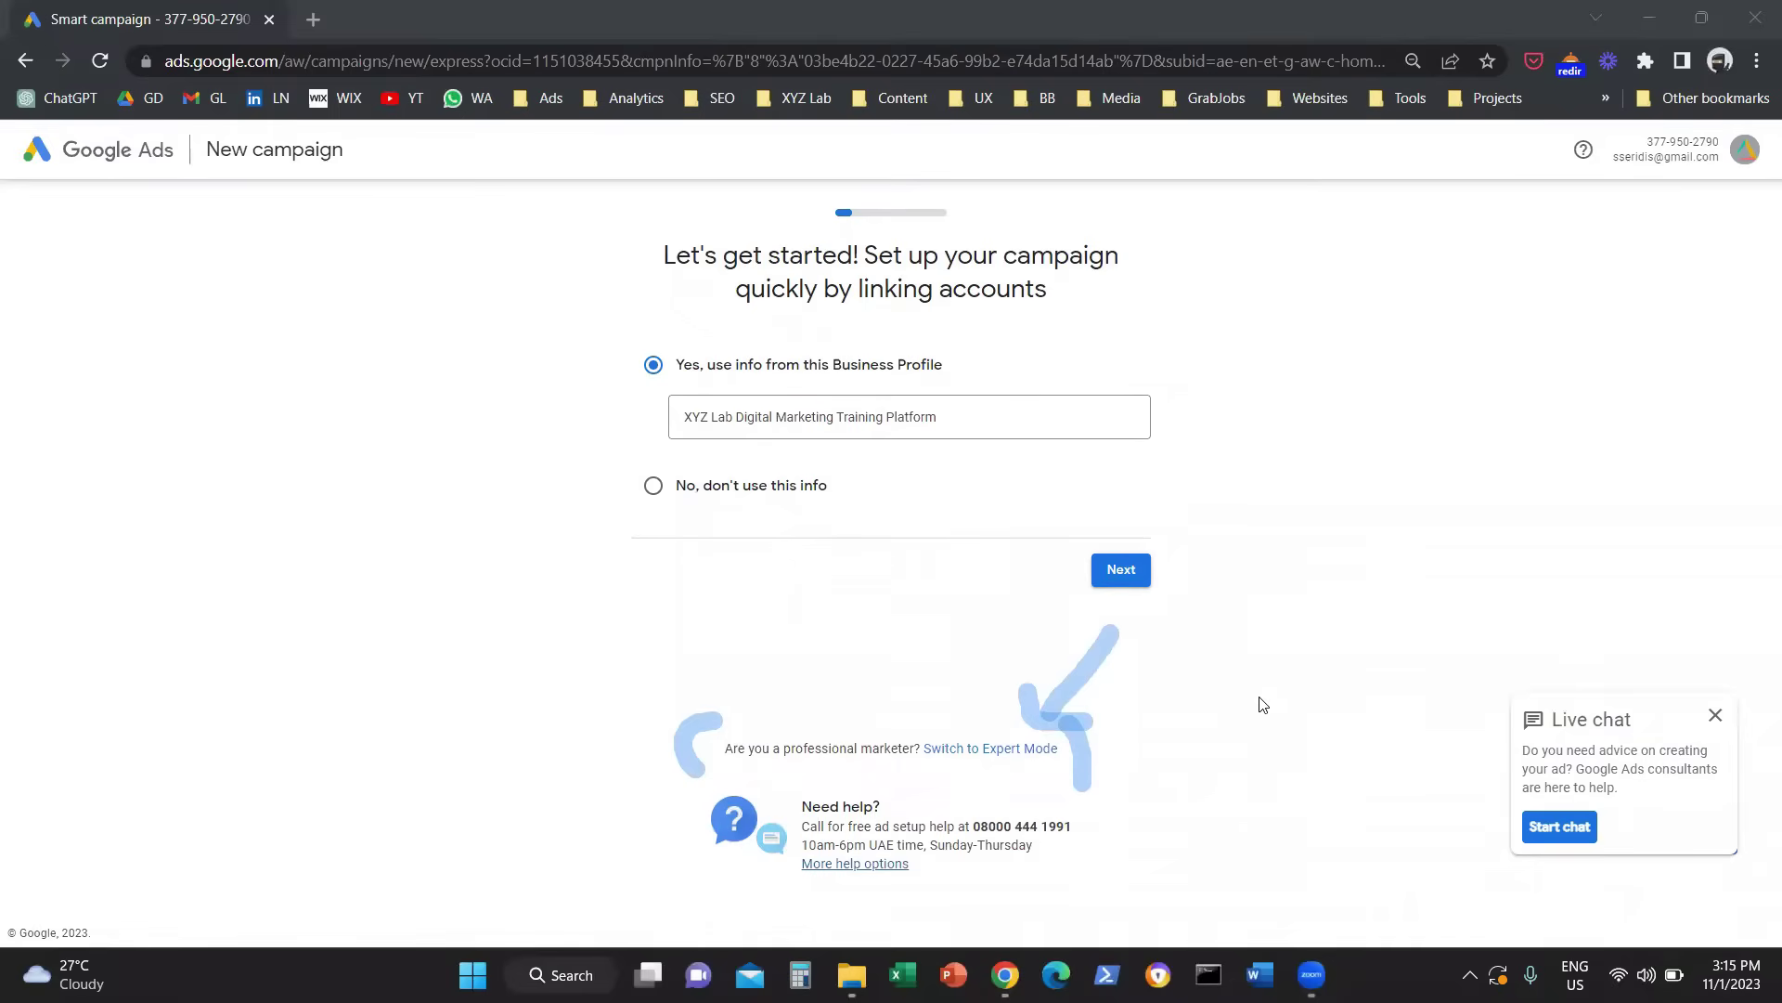
pyautogui.click(1027, 752)
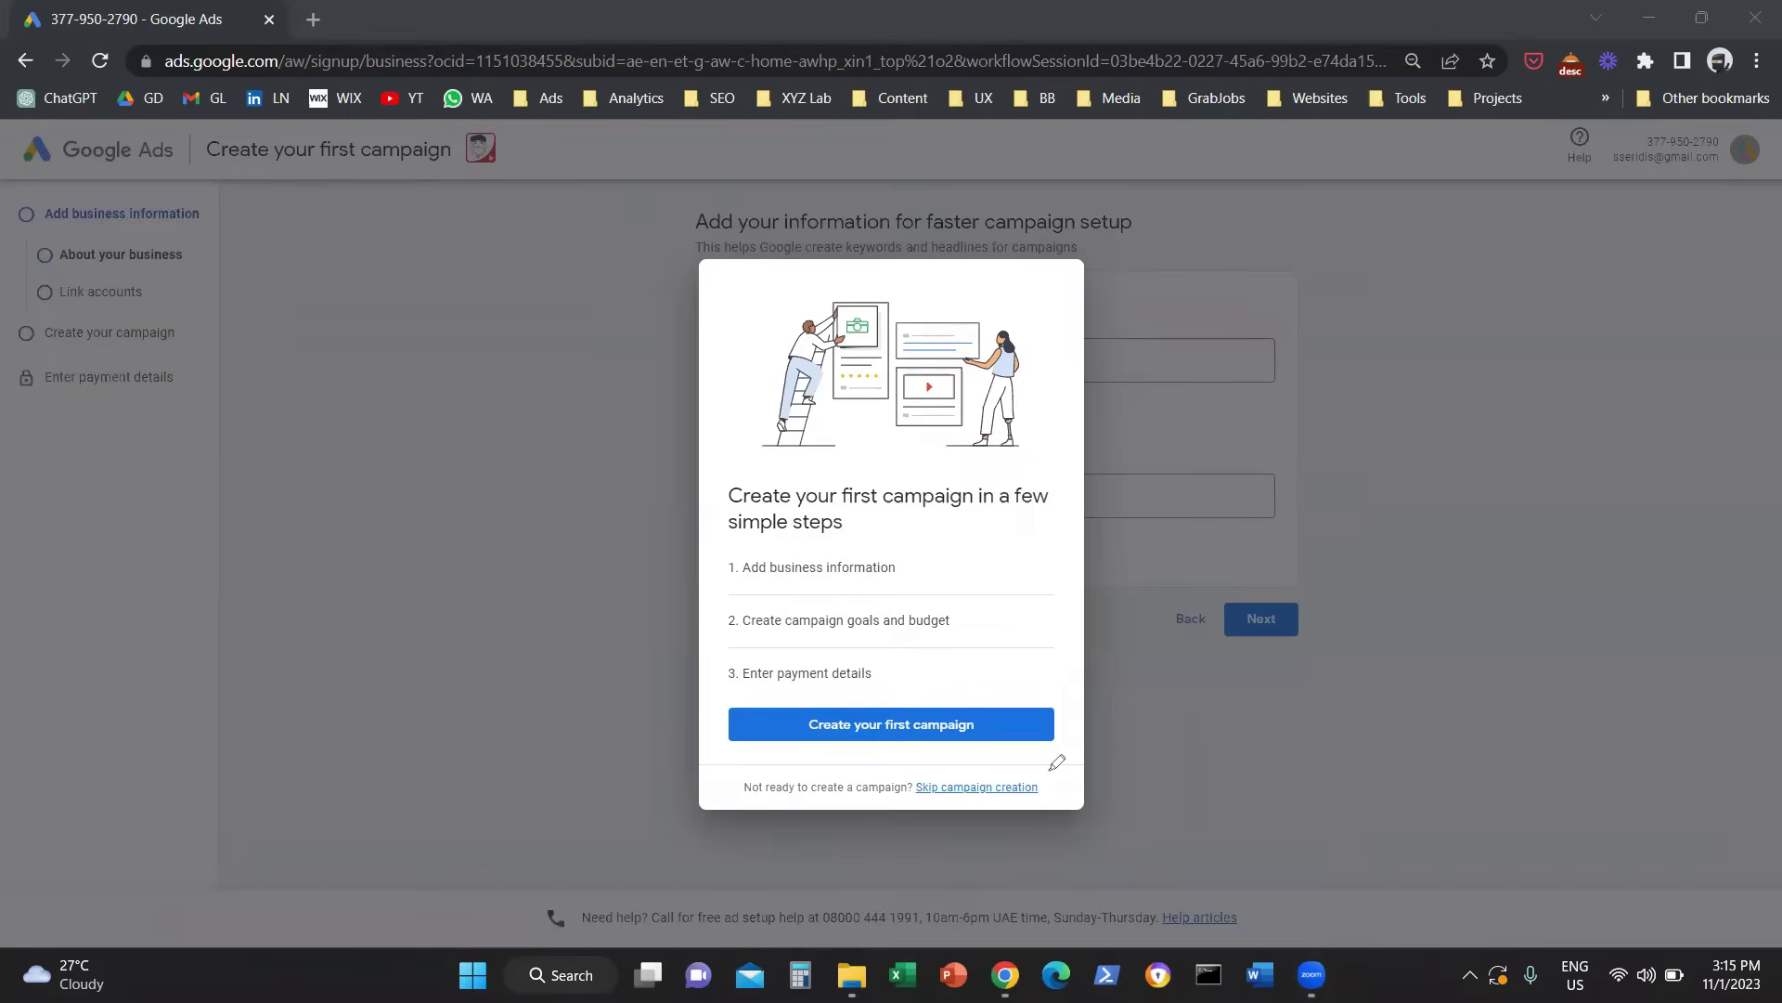
# Skip campaign creation and confirm UAE billing country, time zone and dirham currency.
pyautogui.moveTo(747, 763); pyautogui.dragTo(721, 808)
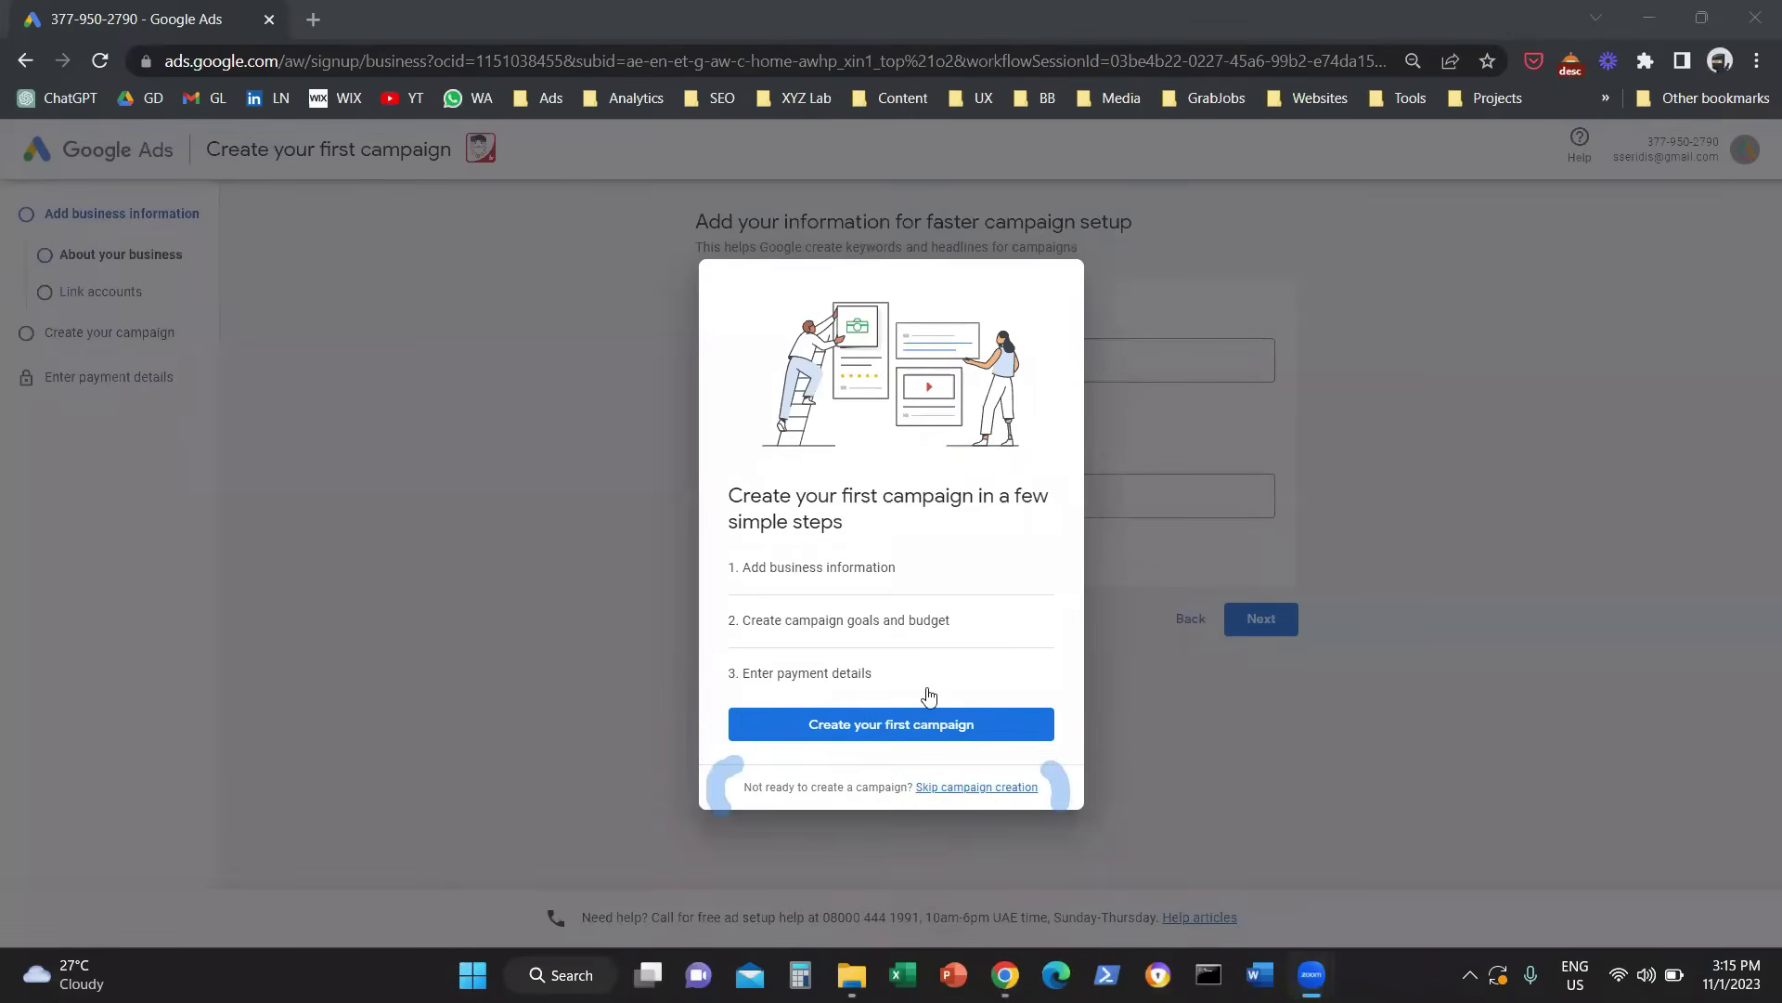
pyautogui.moveTo(558, 620)
pyautogui.mouseDown()
pyautogui.moveTo(664, 754)
pyautogui.moveTo(650, 808)
pyautogui.mouseUp()
pyautogui.click(998, 791)
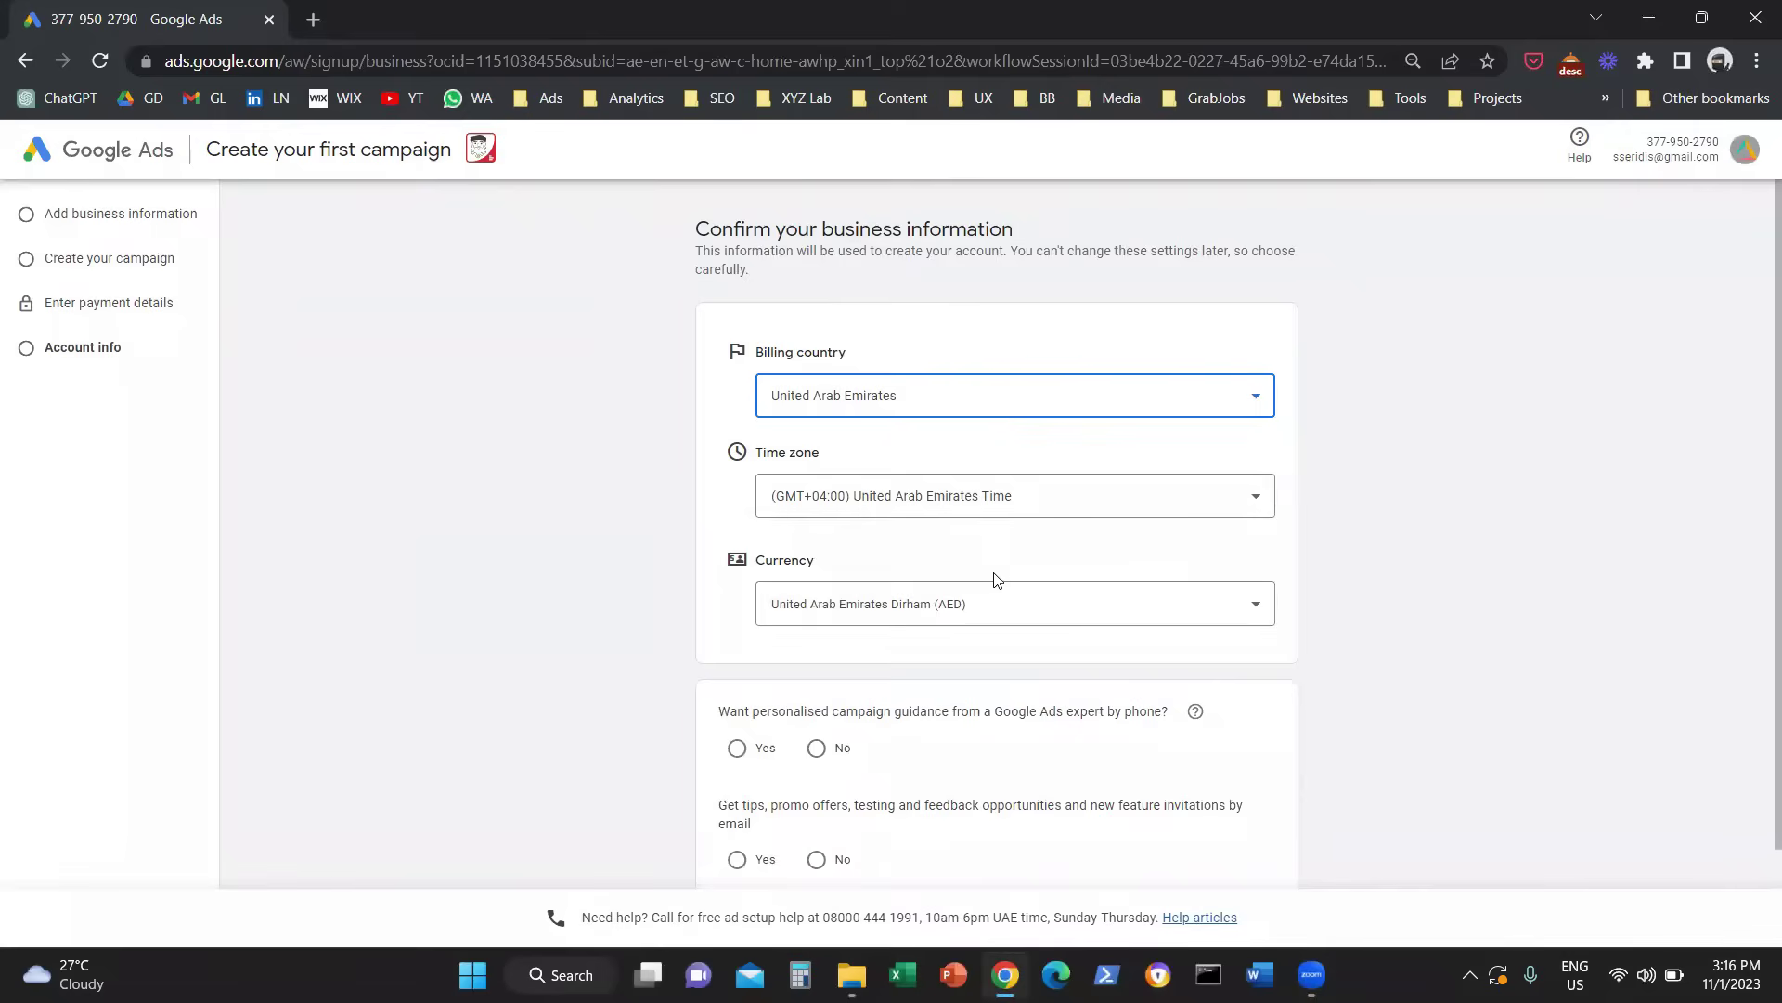
pyautogui.click(995, 602)
pyautogui.middleClick(935, 550)
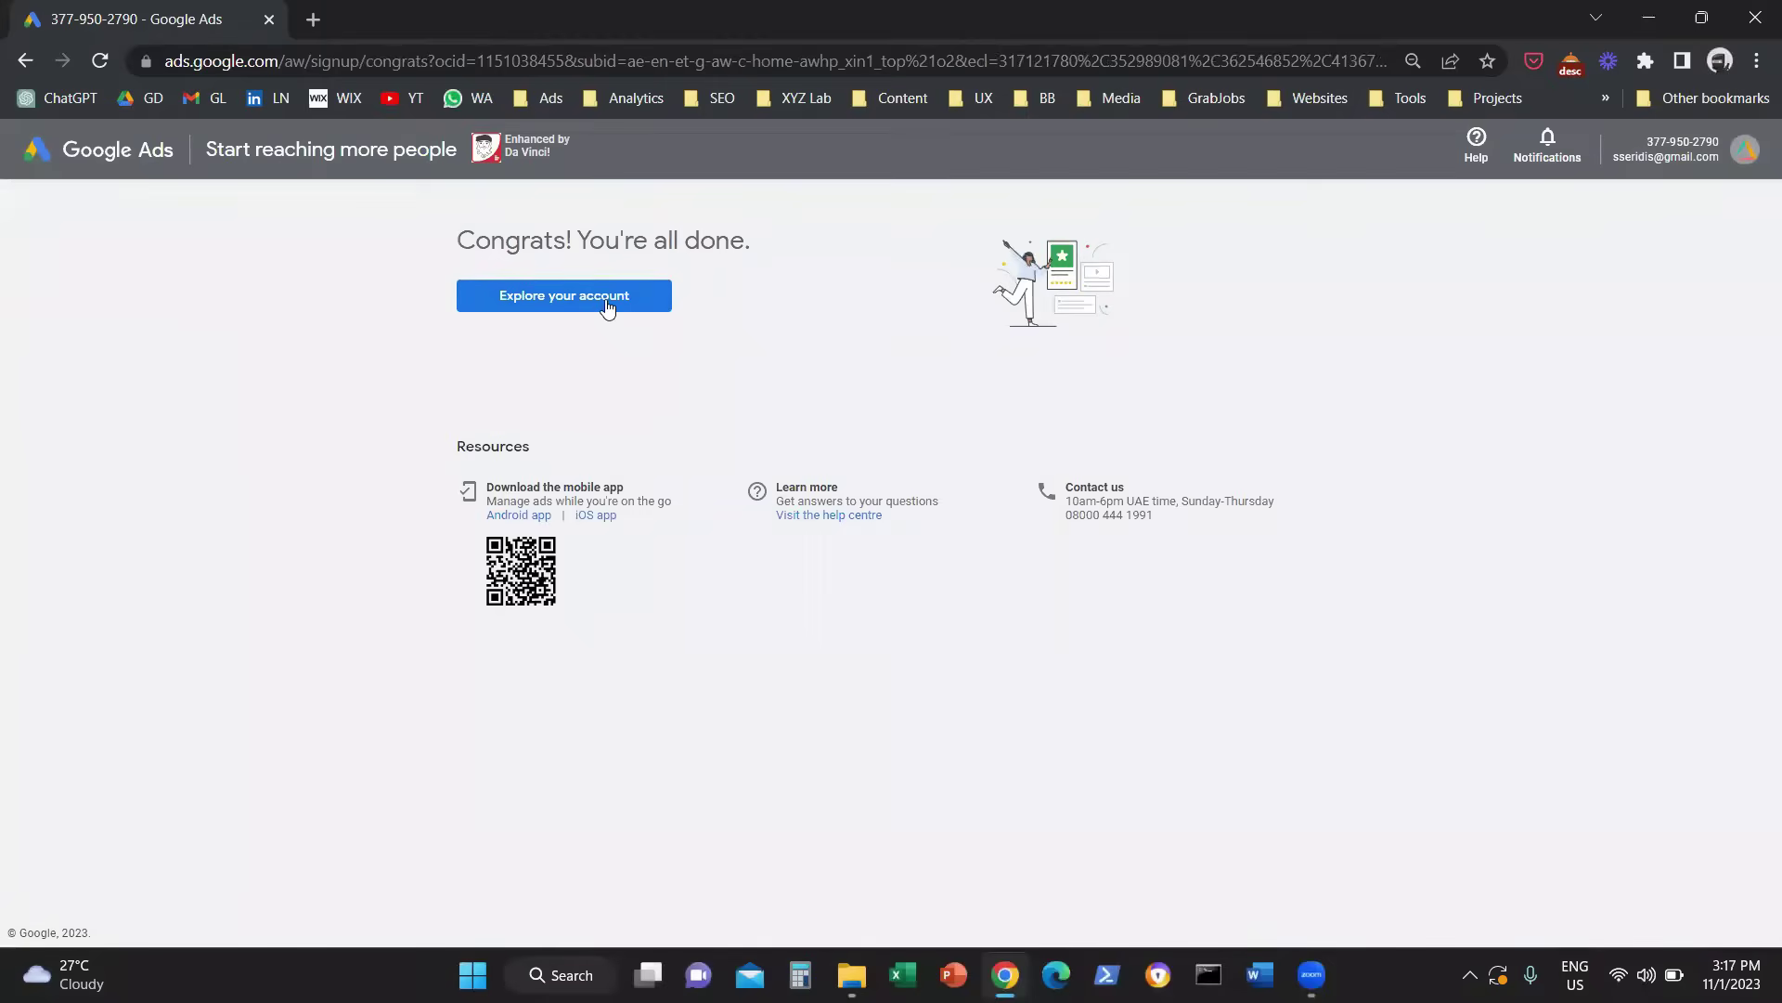
# Explore the account from the Congrats page, showing an empty Campaigns list.
pyautogui.click(607, 305)
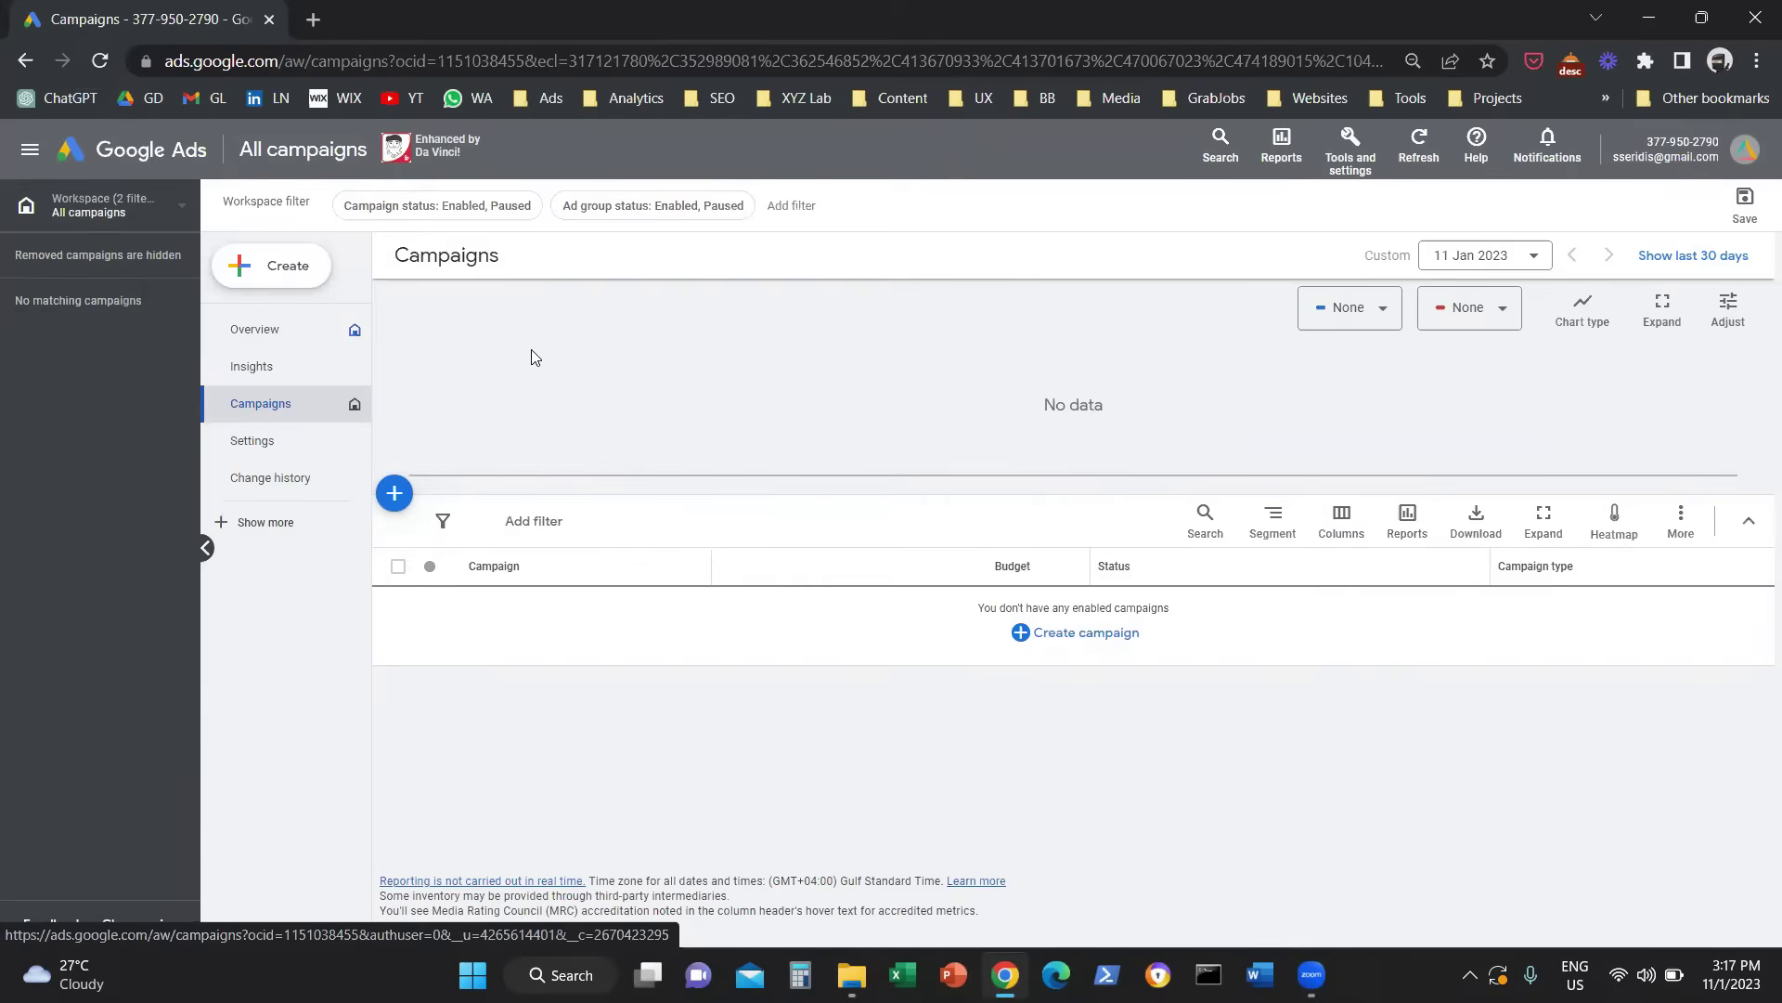
# Reopen Google Ads from the Ads bookmark in a fresh tab, closing the old Campaigns tab.
pyautogui.click(312, 19)
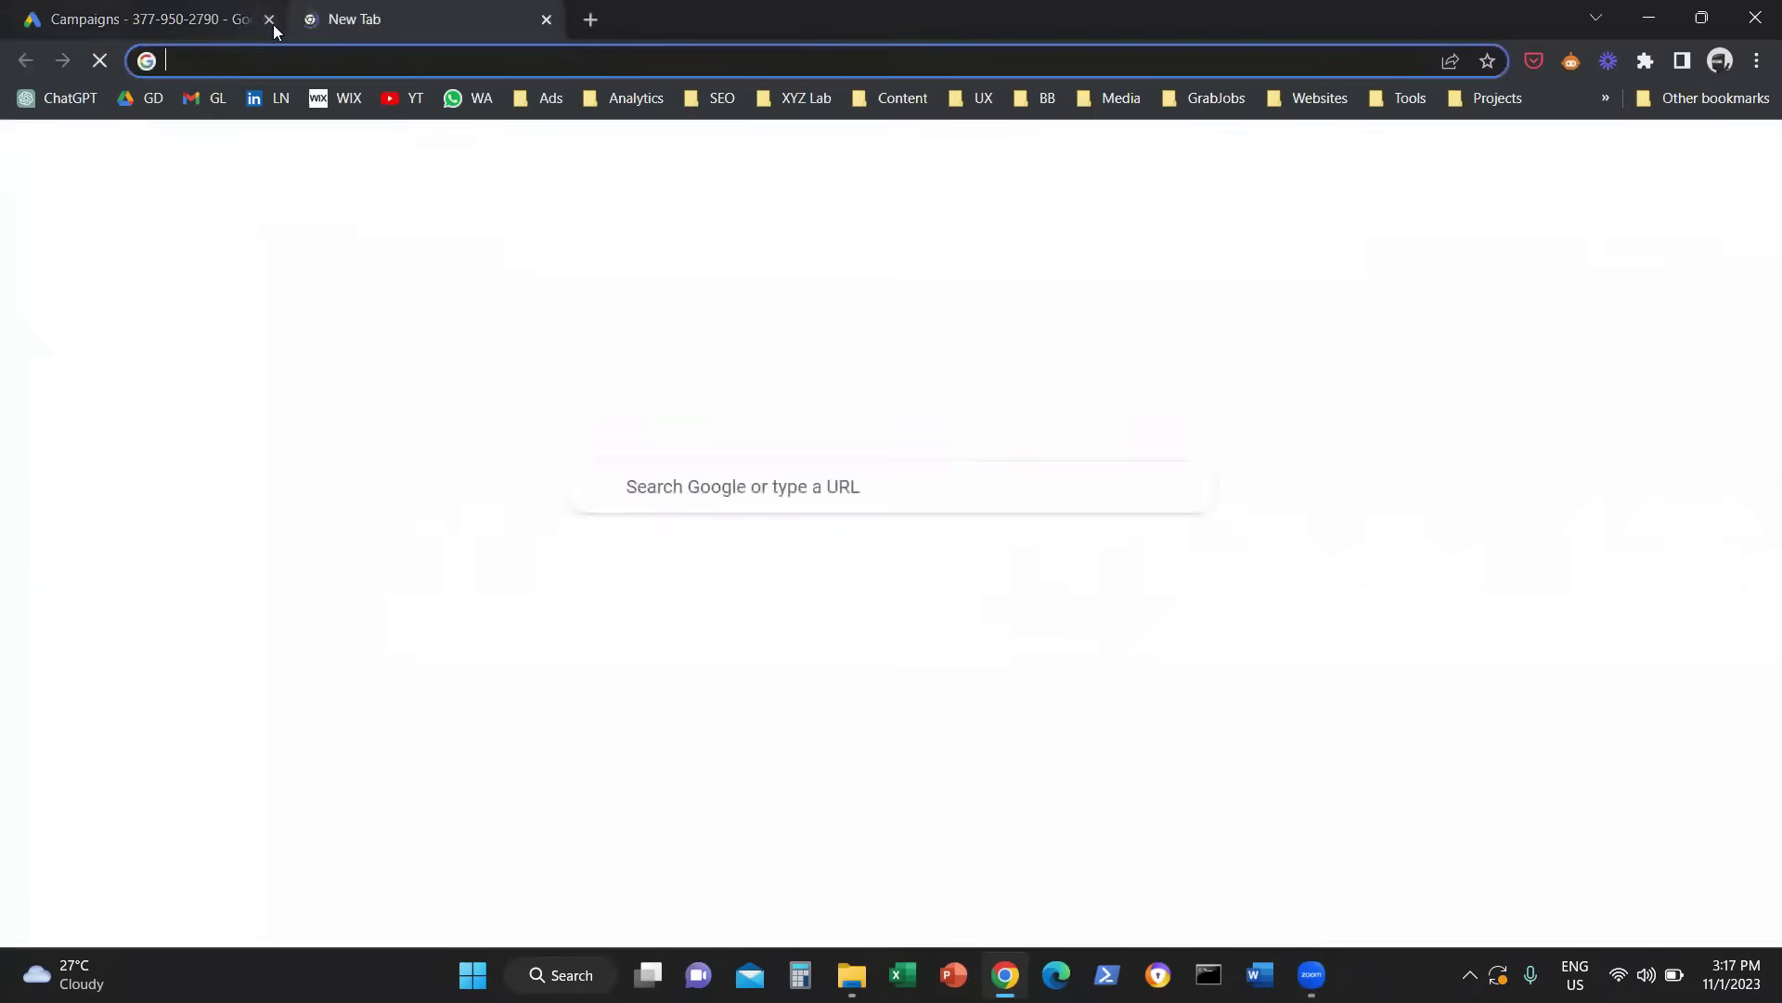
pyautogui.click(269, 19)
pyautogui.click(549, 96)
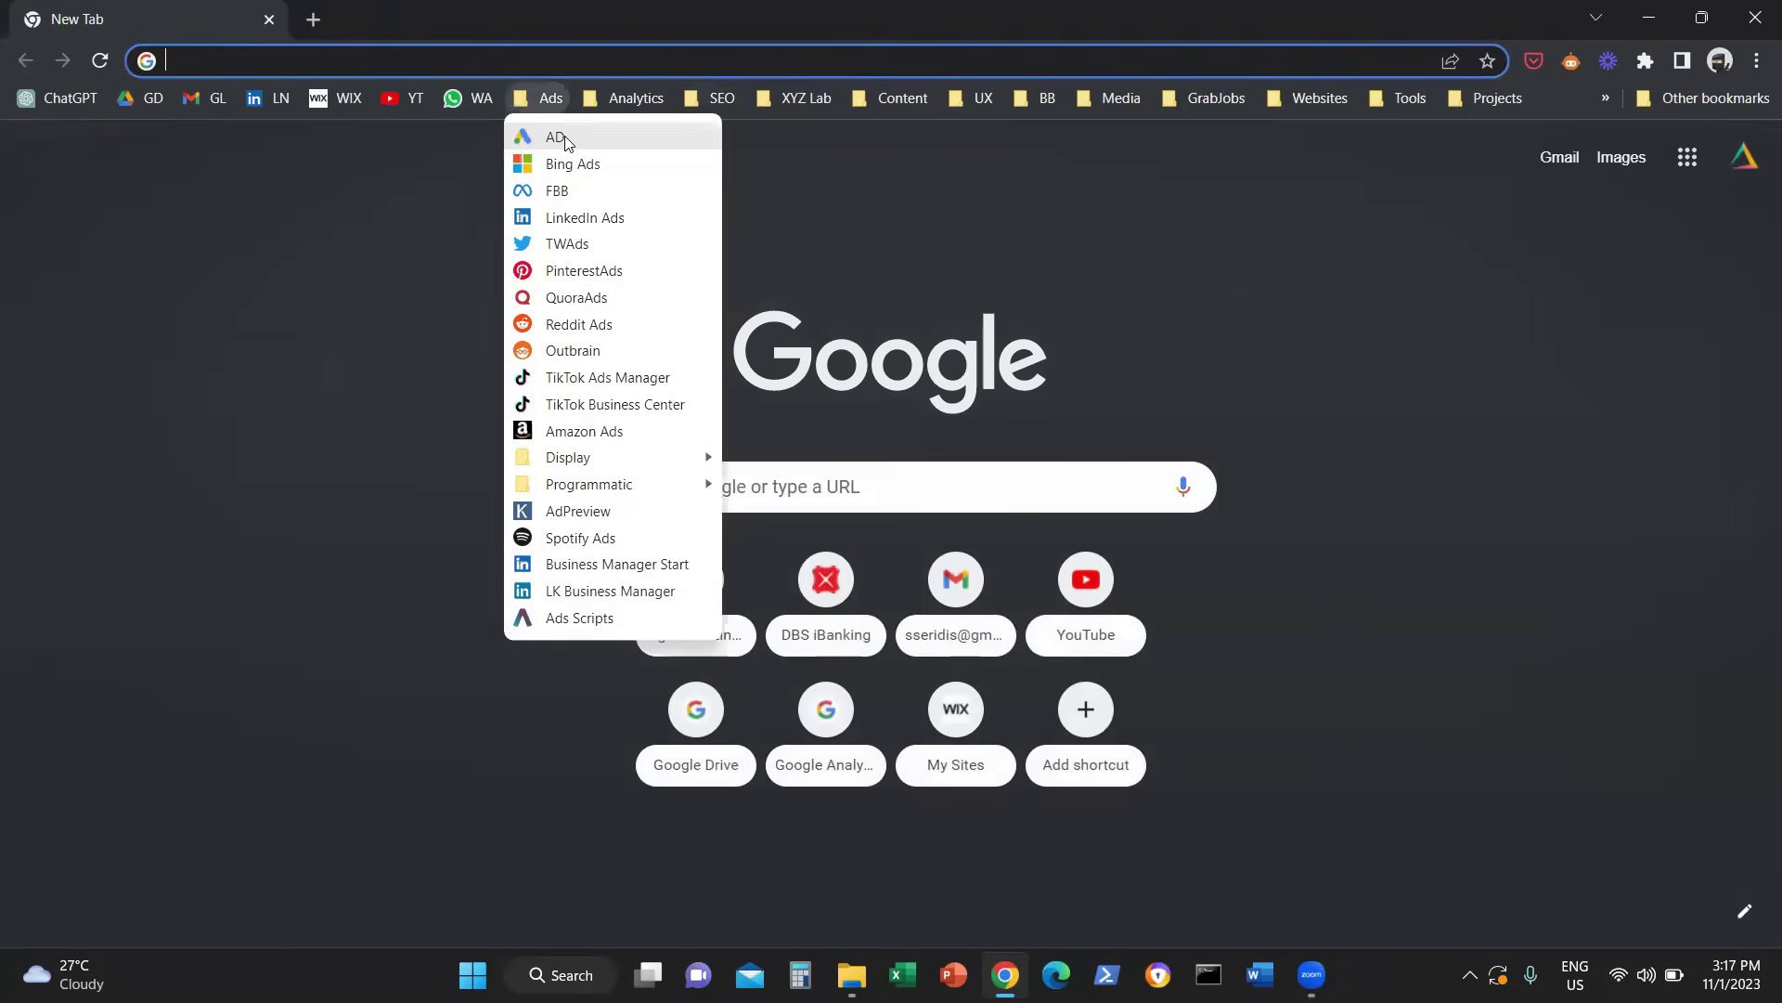
pyautogui.click(571, 130)
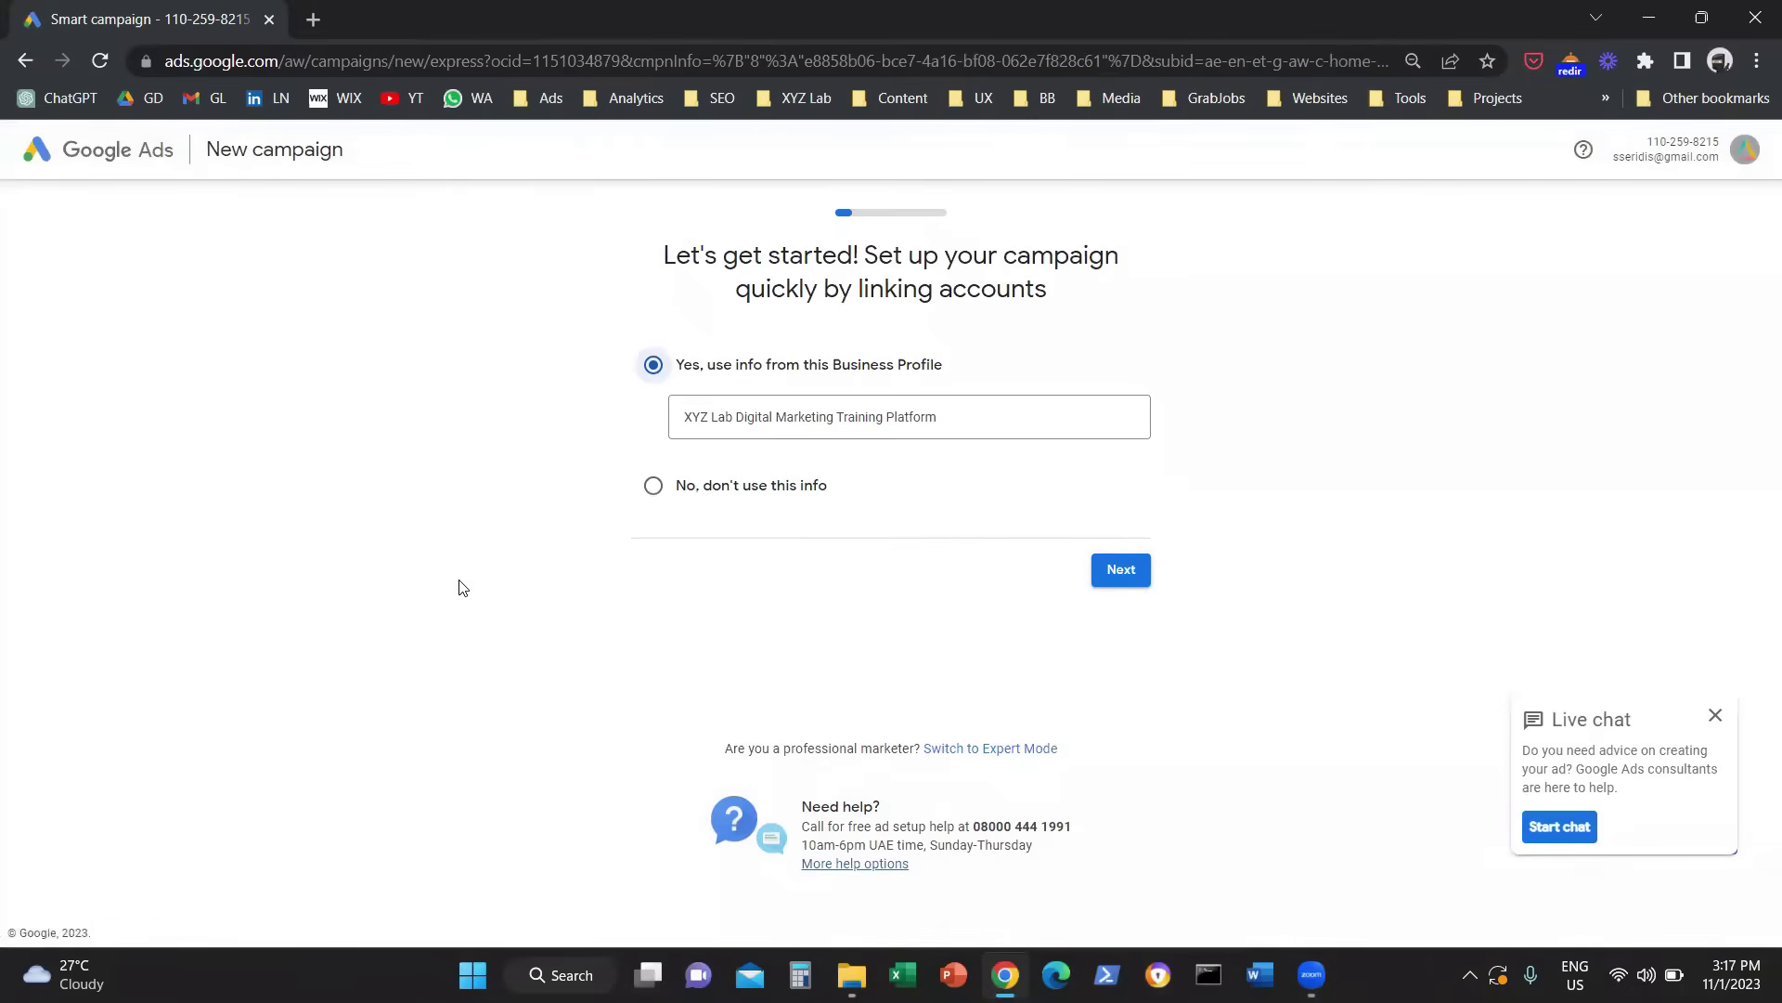
# Start a Smart campaign from the XYZ Lab Business Profile, reaching the landing-page preview.
pyautogui.middleClick(787, 647)
pyautogui.click(1018, 592)
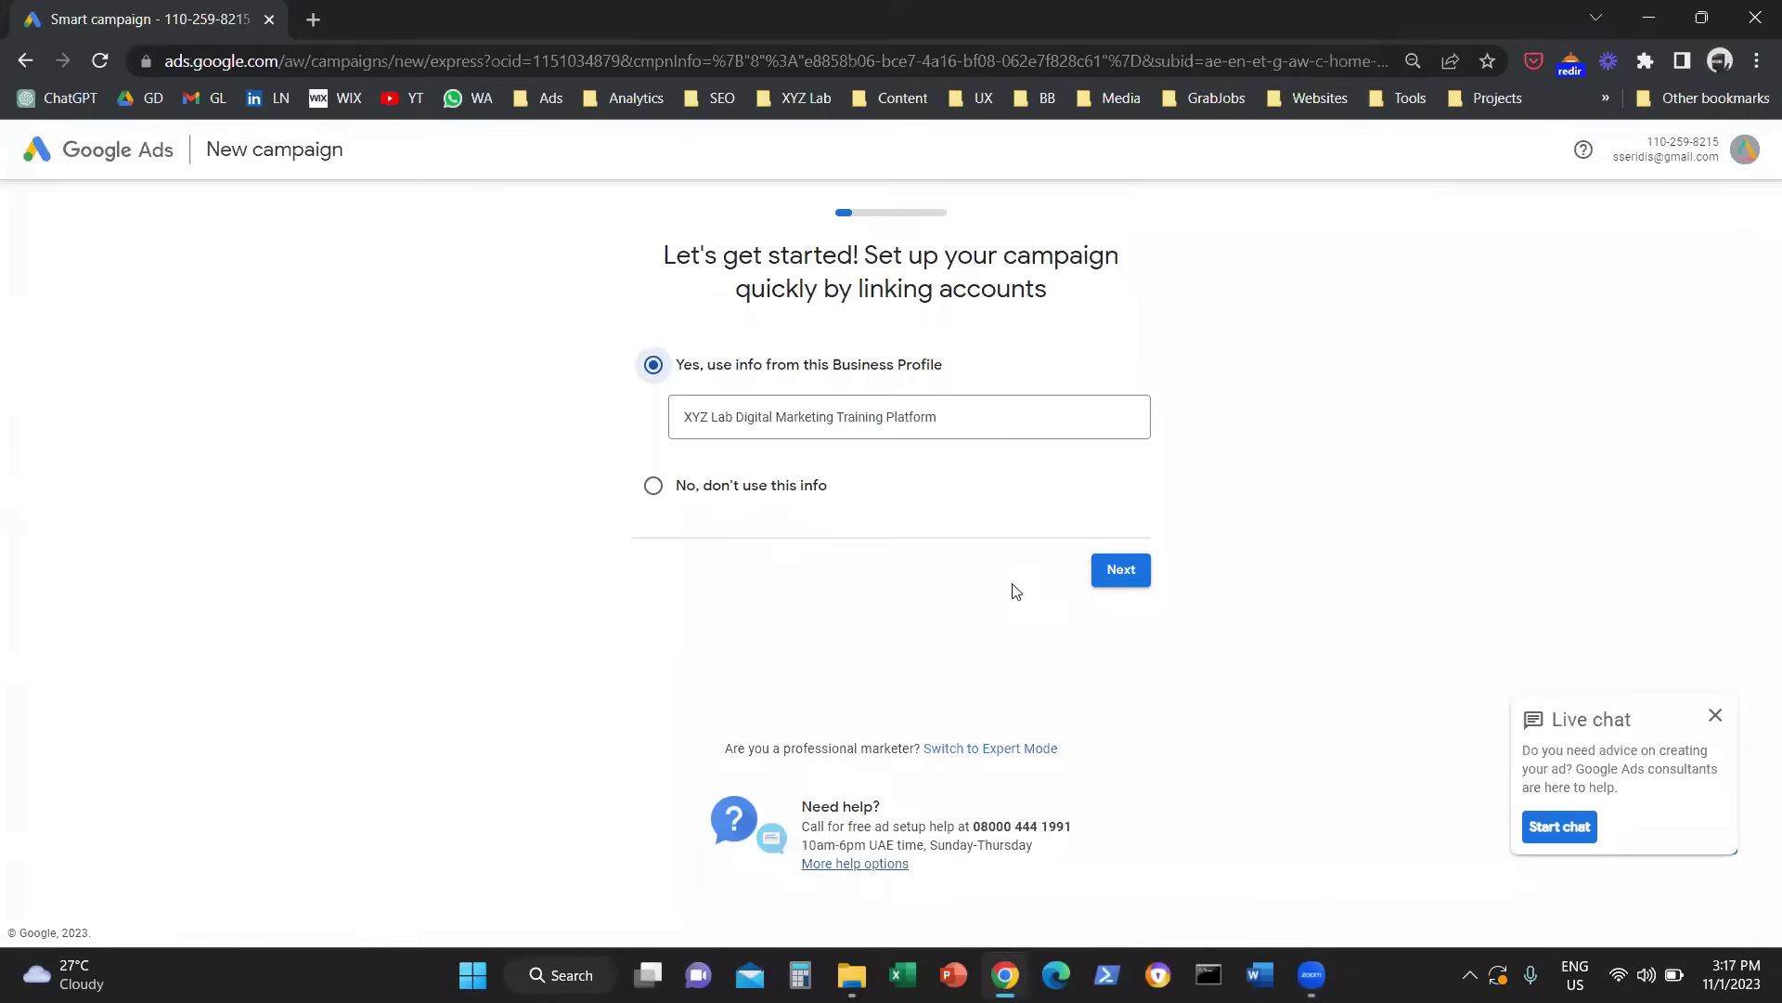
pyautogui.click(1120, 570)
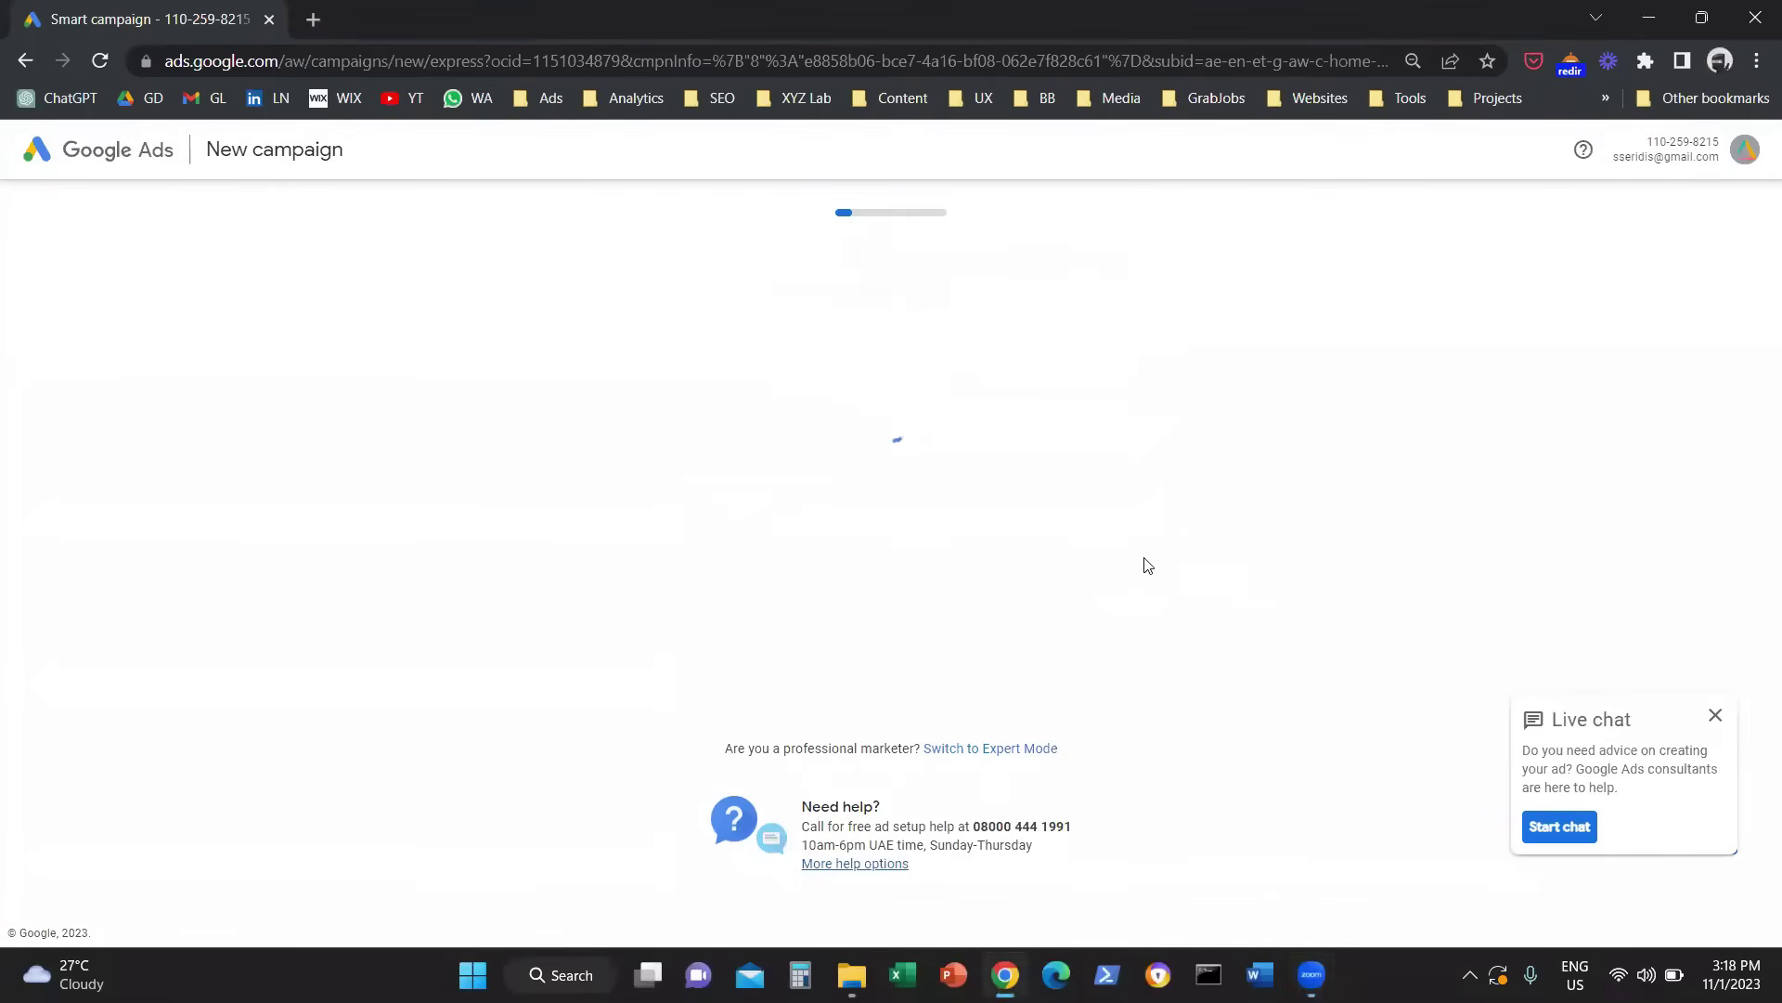
pyautogui.click(1101, 622)
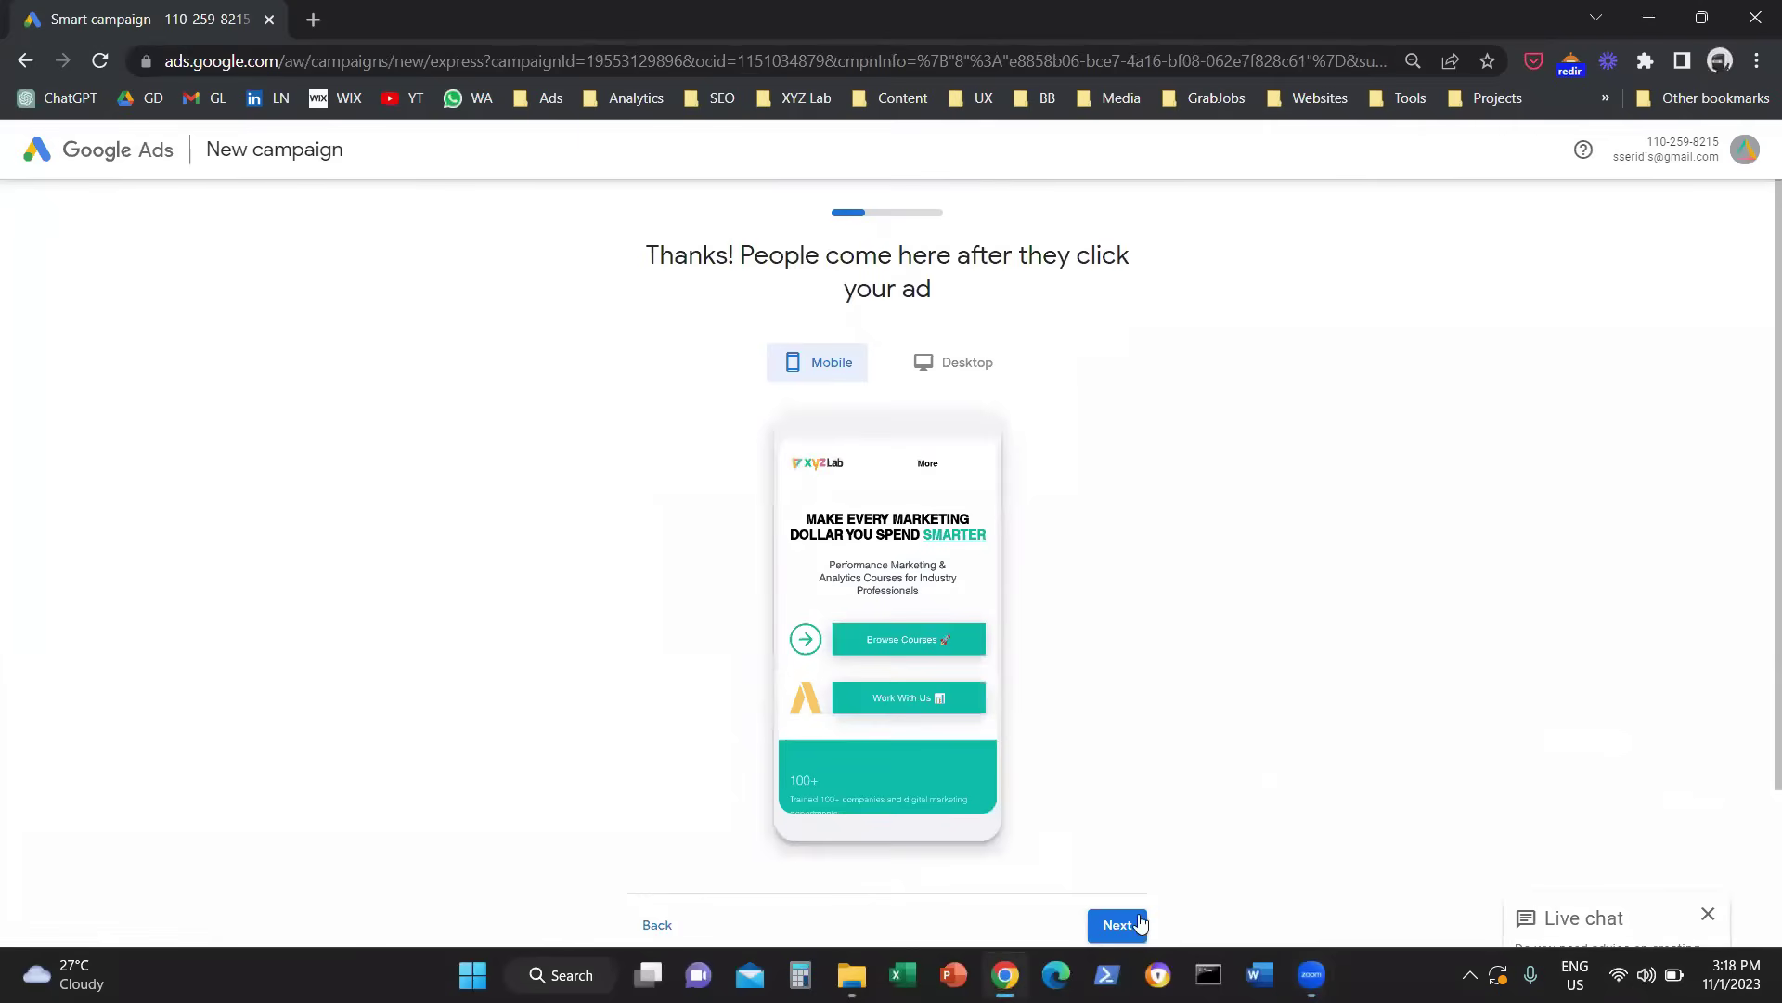
# Accept the landing page, choose the 'website sales or leads' goal, and skip Google Analytics.
pyautogui.click(1116, 924)
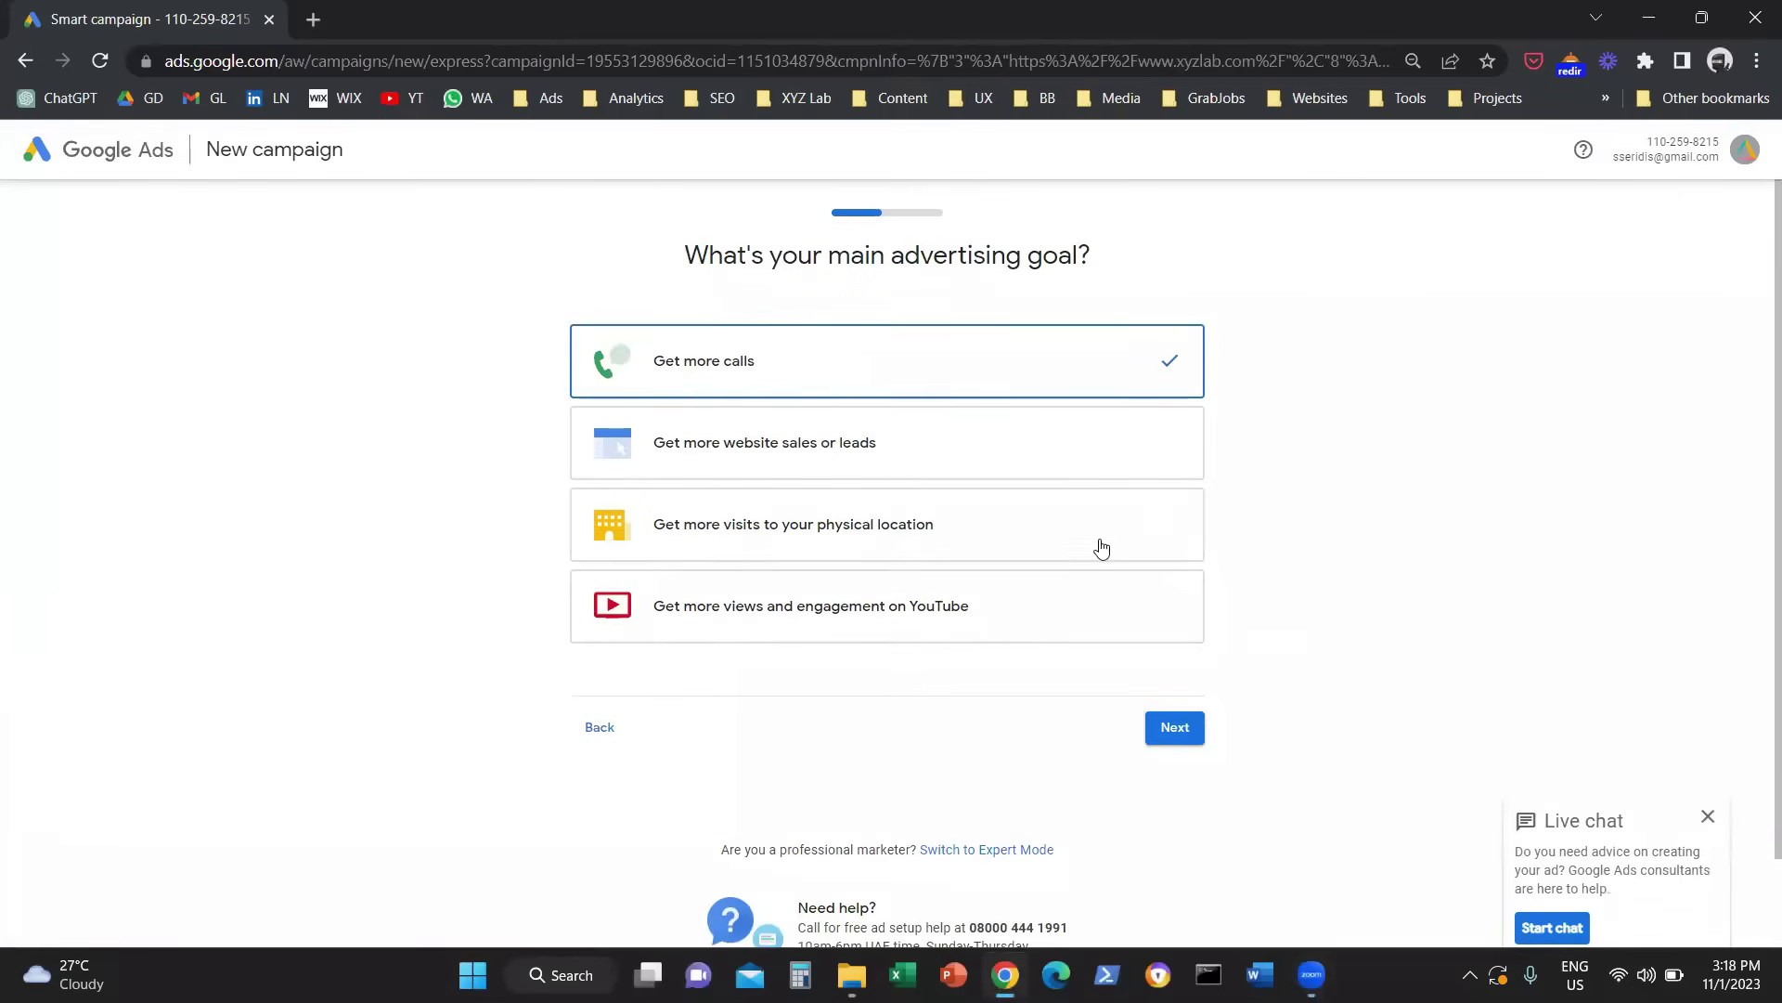
pyautogui.click(1164, 487)
pyautogui.click(1176, 728)
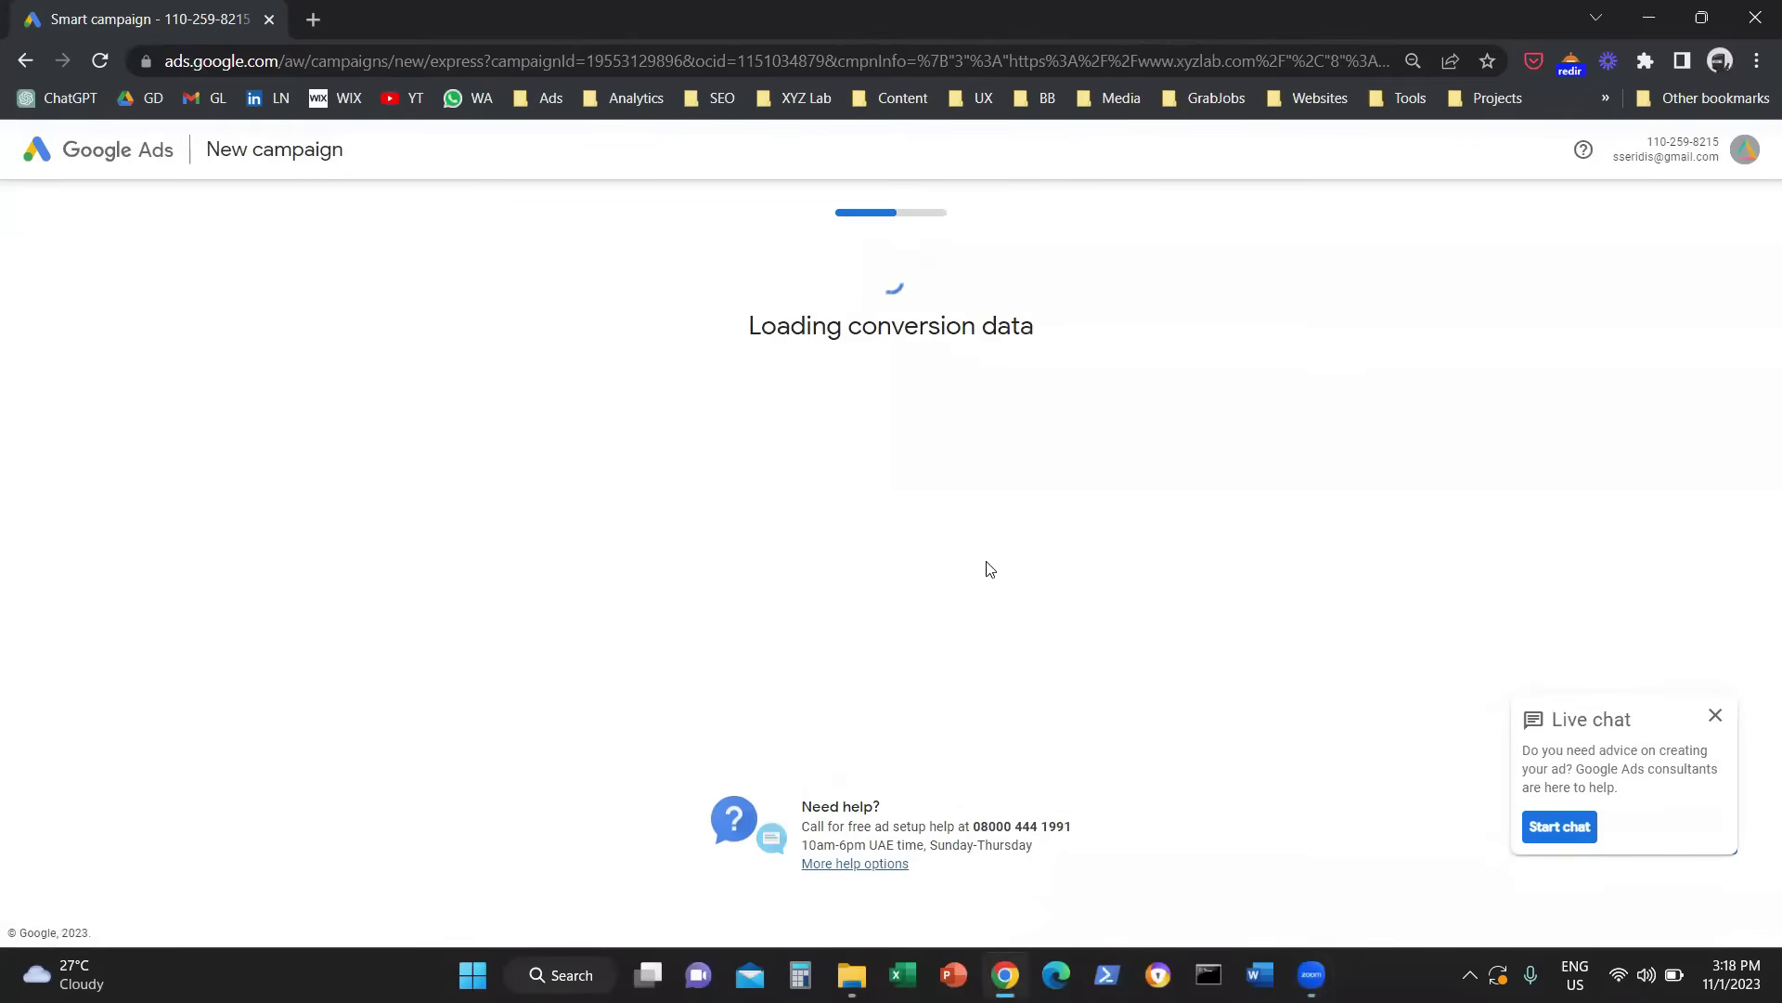
pyautogui.click(1003, 622)
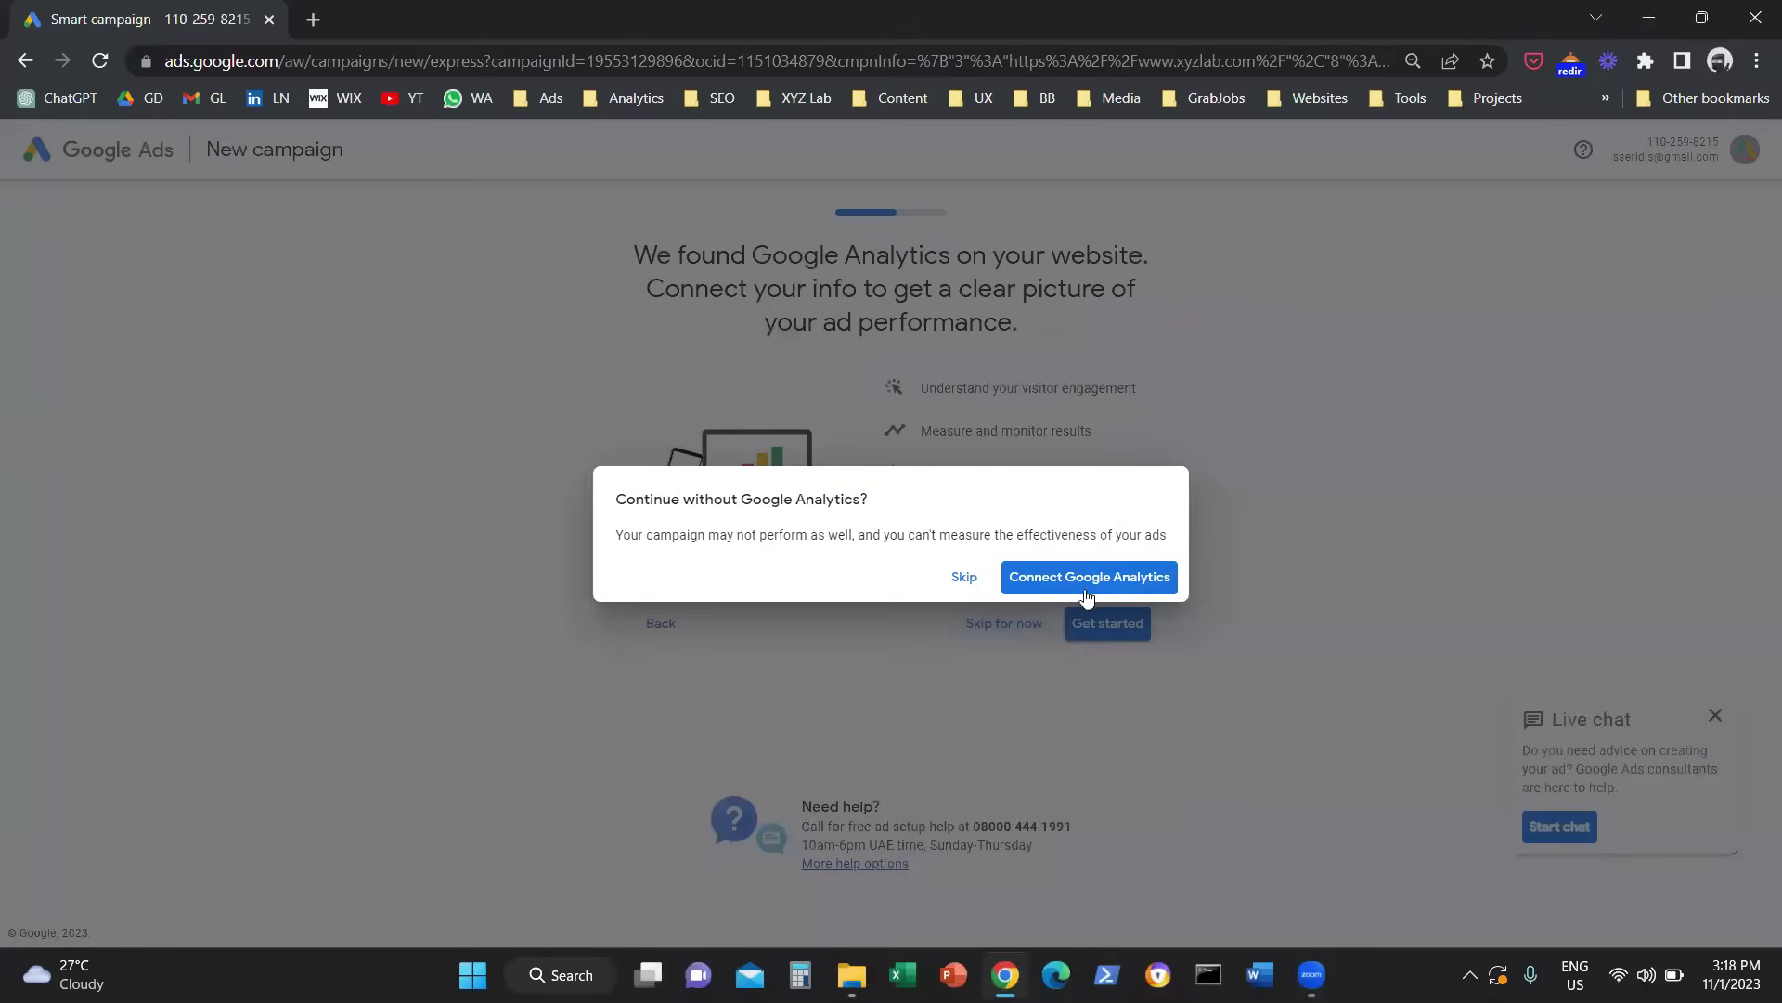
pyautogui.click(964, 577)
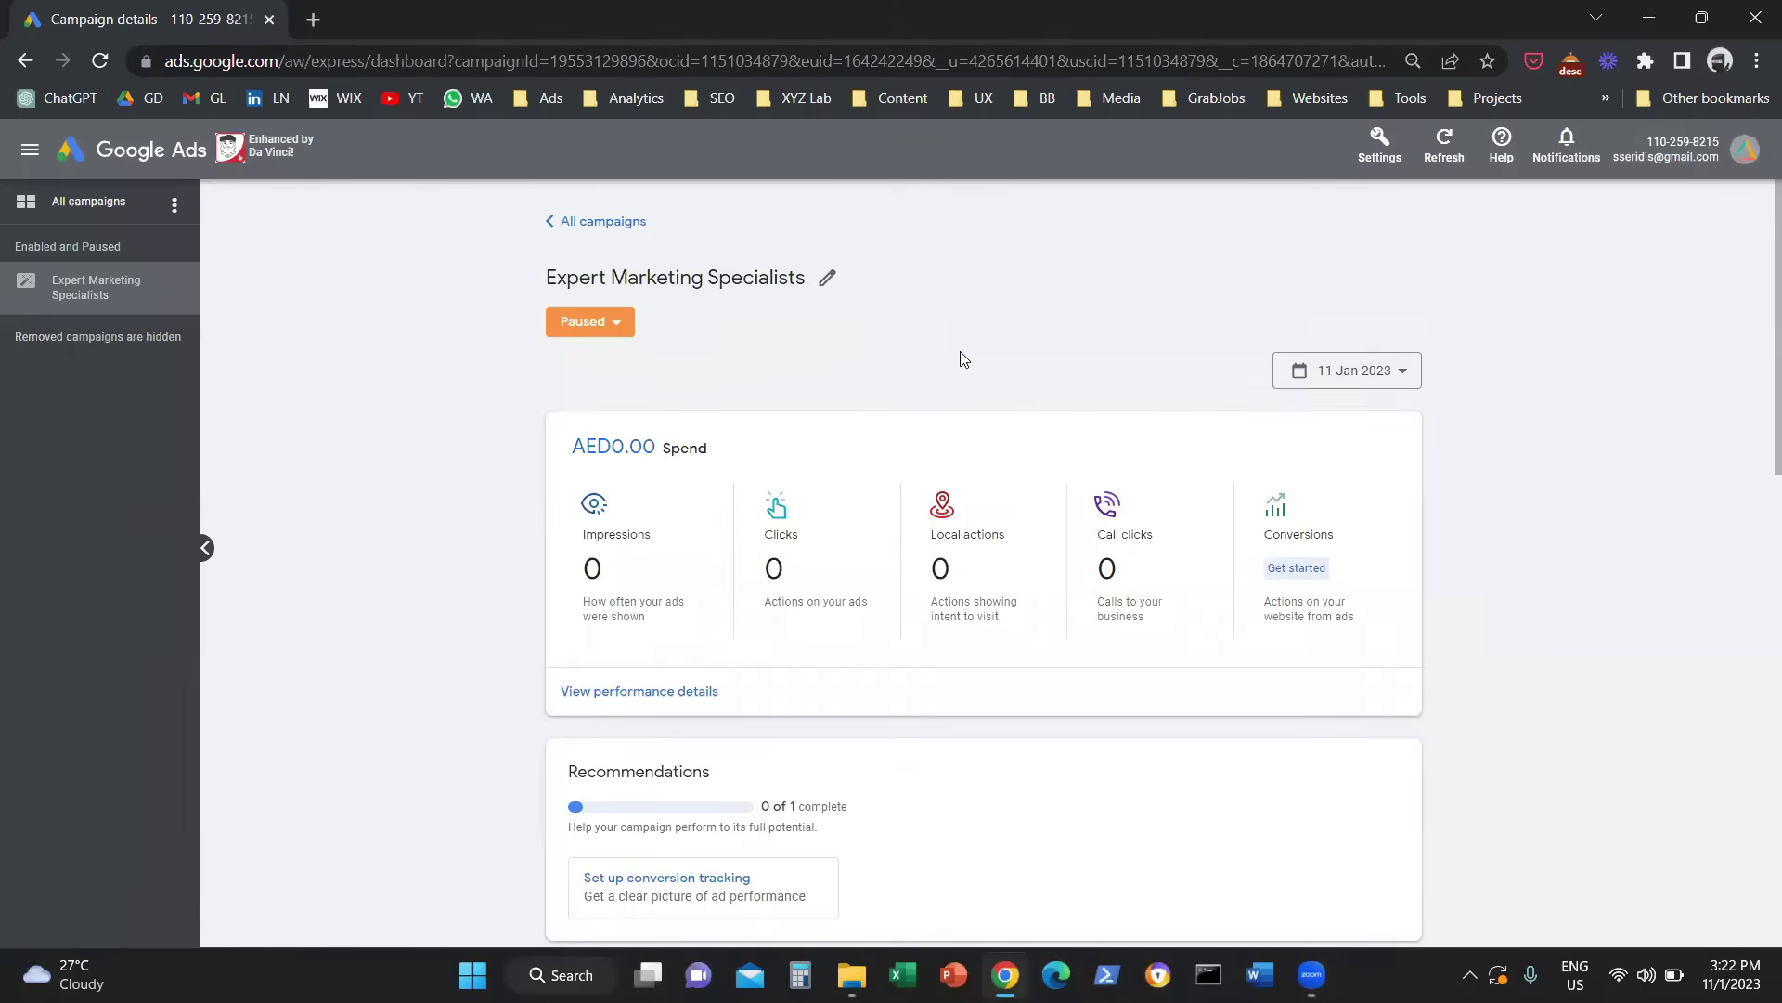
# Return to All campaigns and choose 'Switch to Expert Mode' from Settings.
pyautogui.click(566, 222)
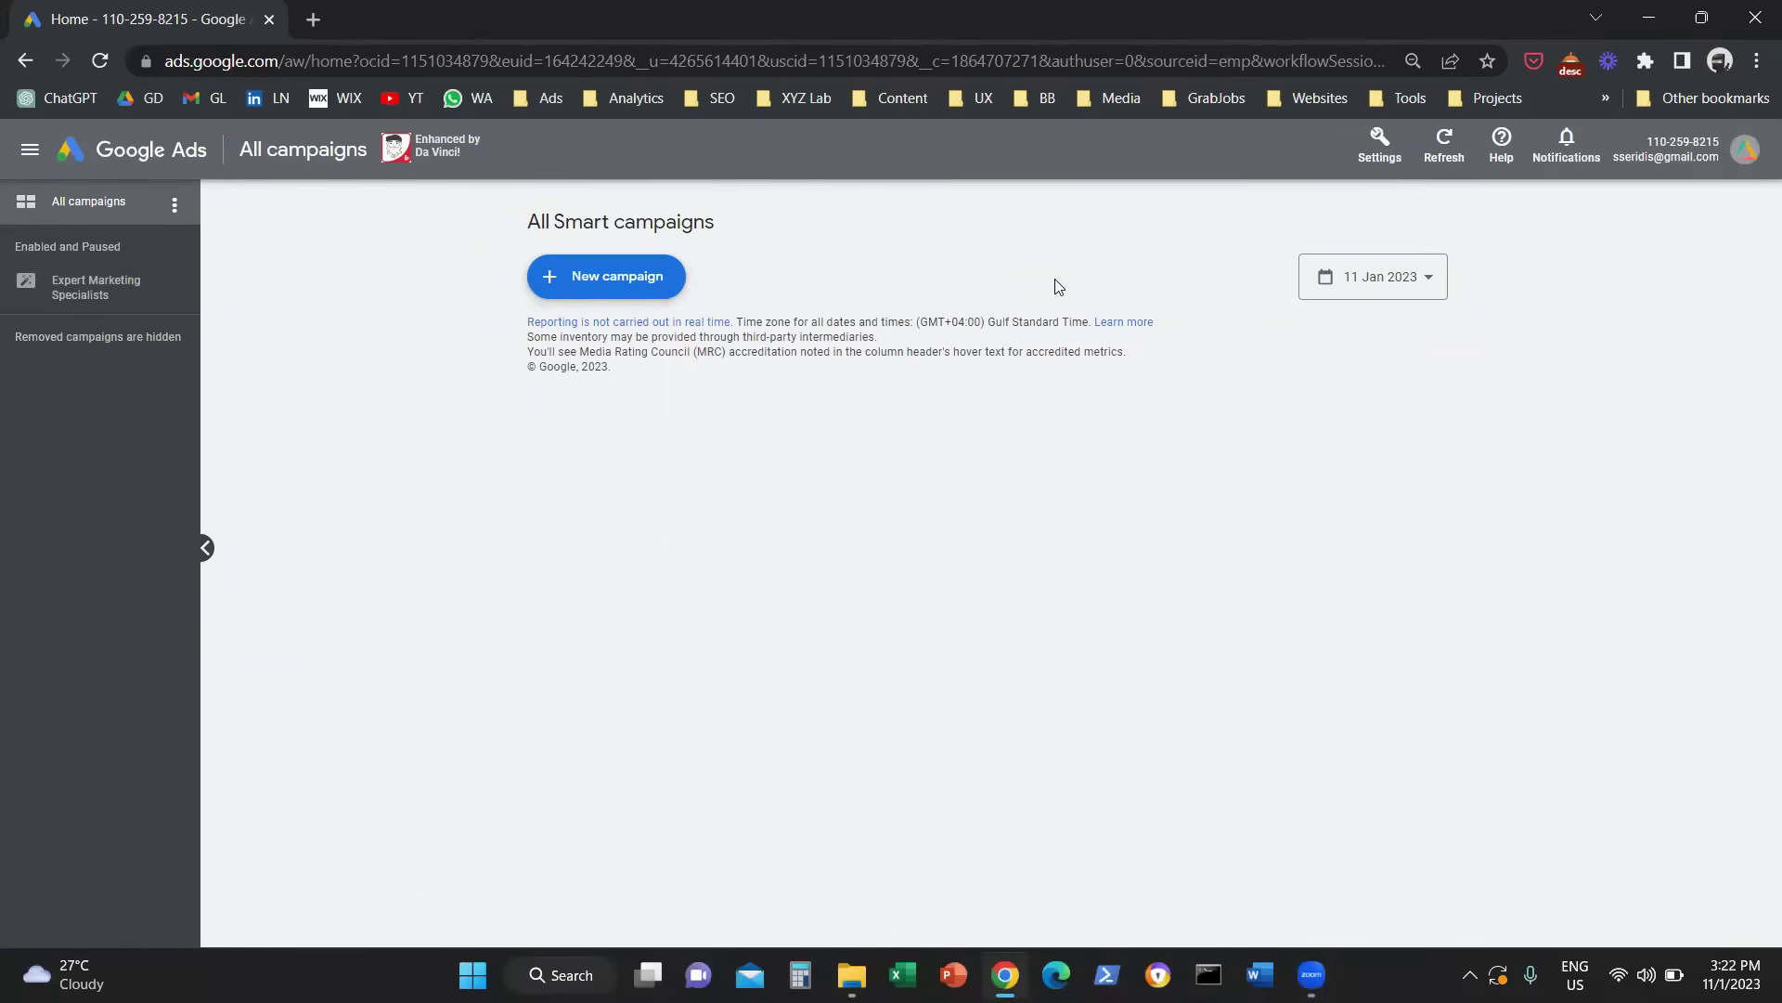
pyautogui.click(1372, 159)
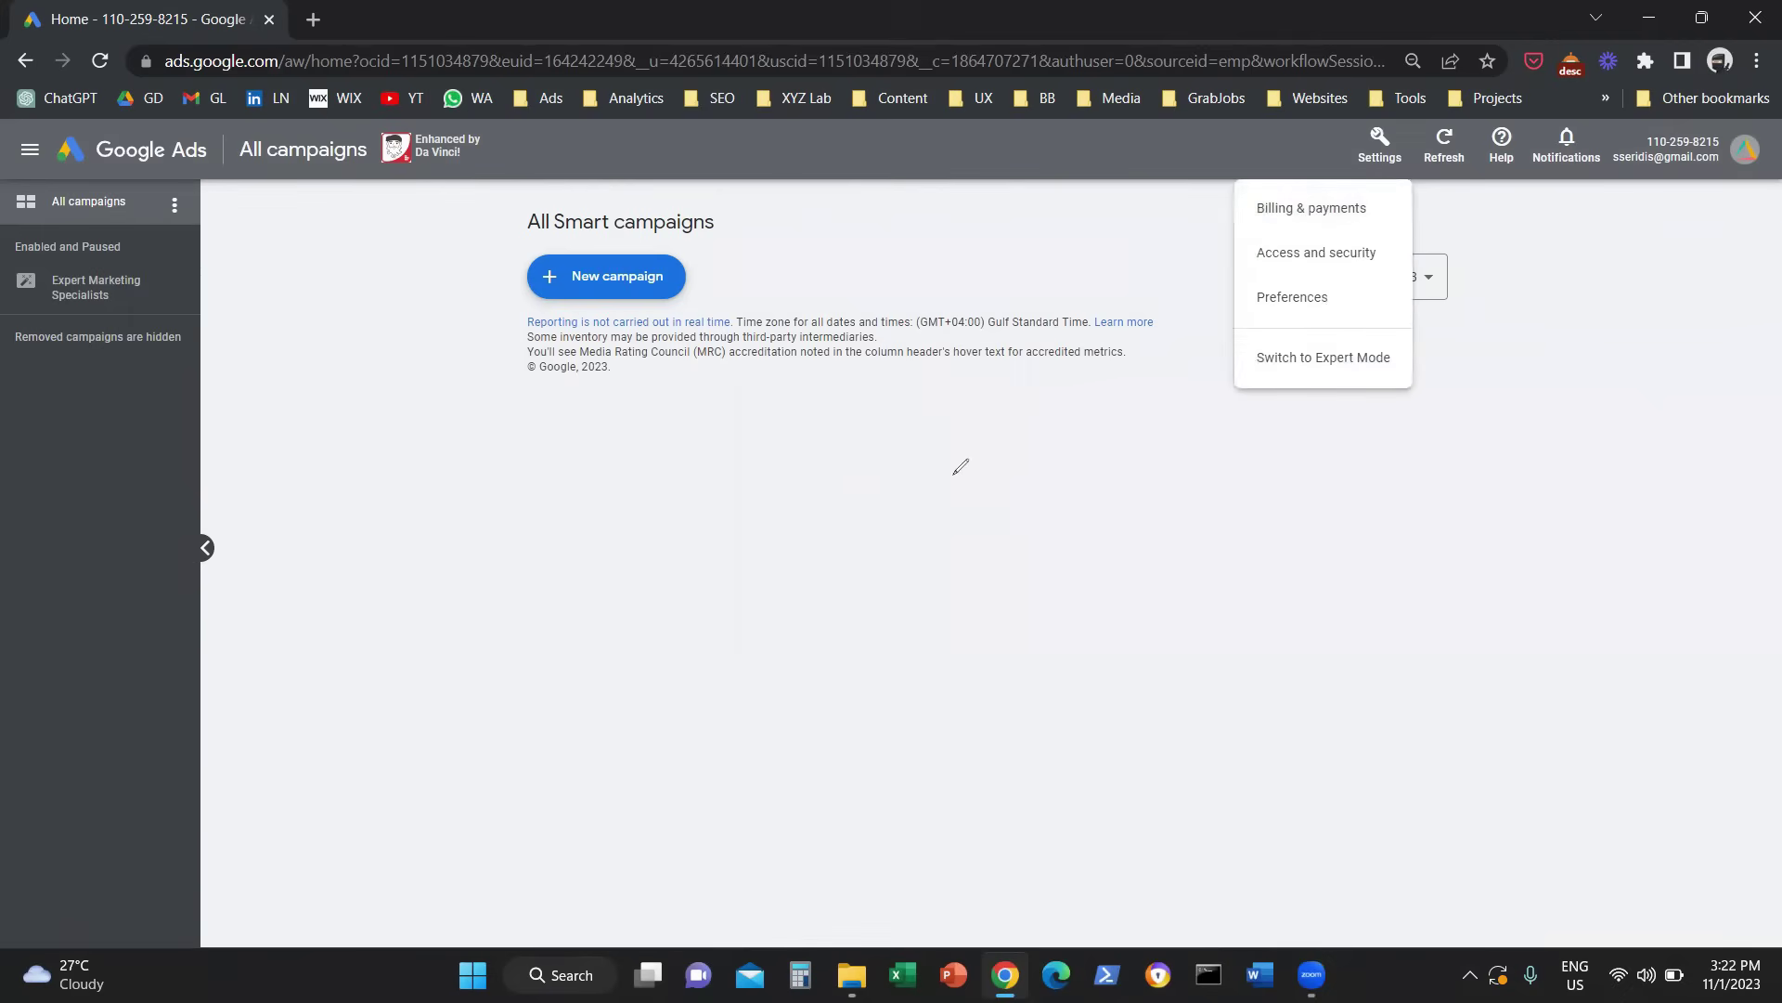
pyautogui.moveTo(1215, 215); pyautogui.dragTo(1226, 359)
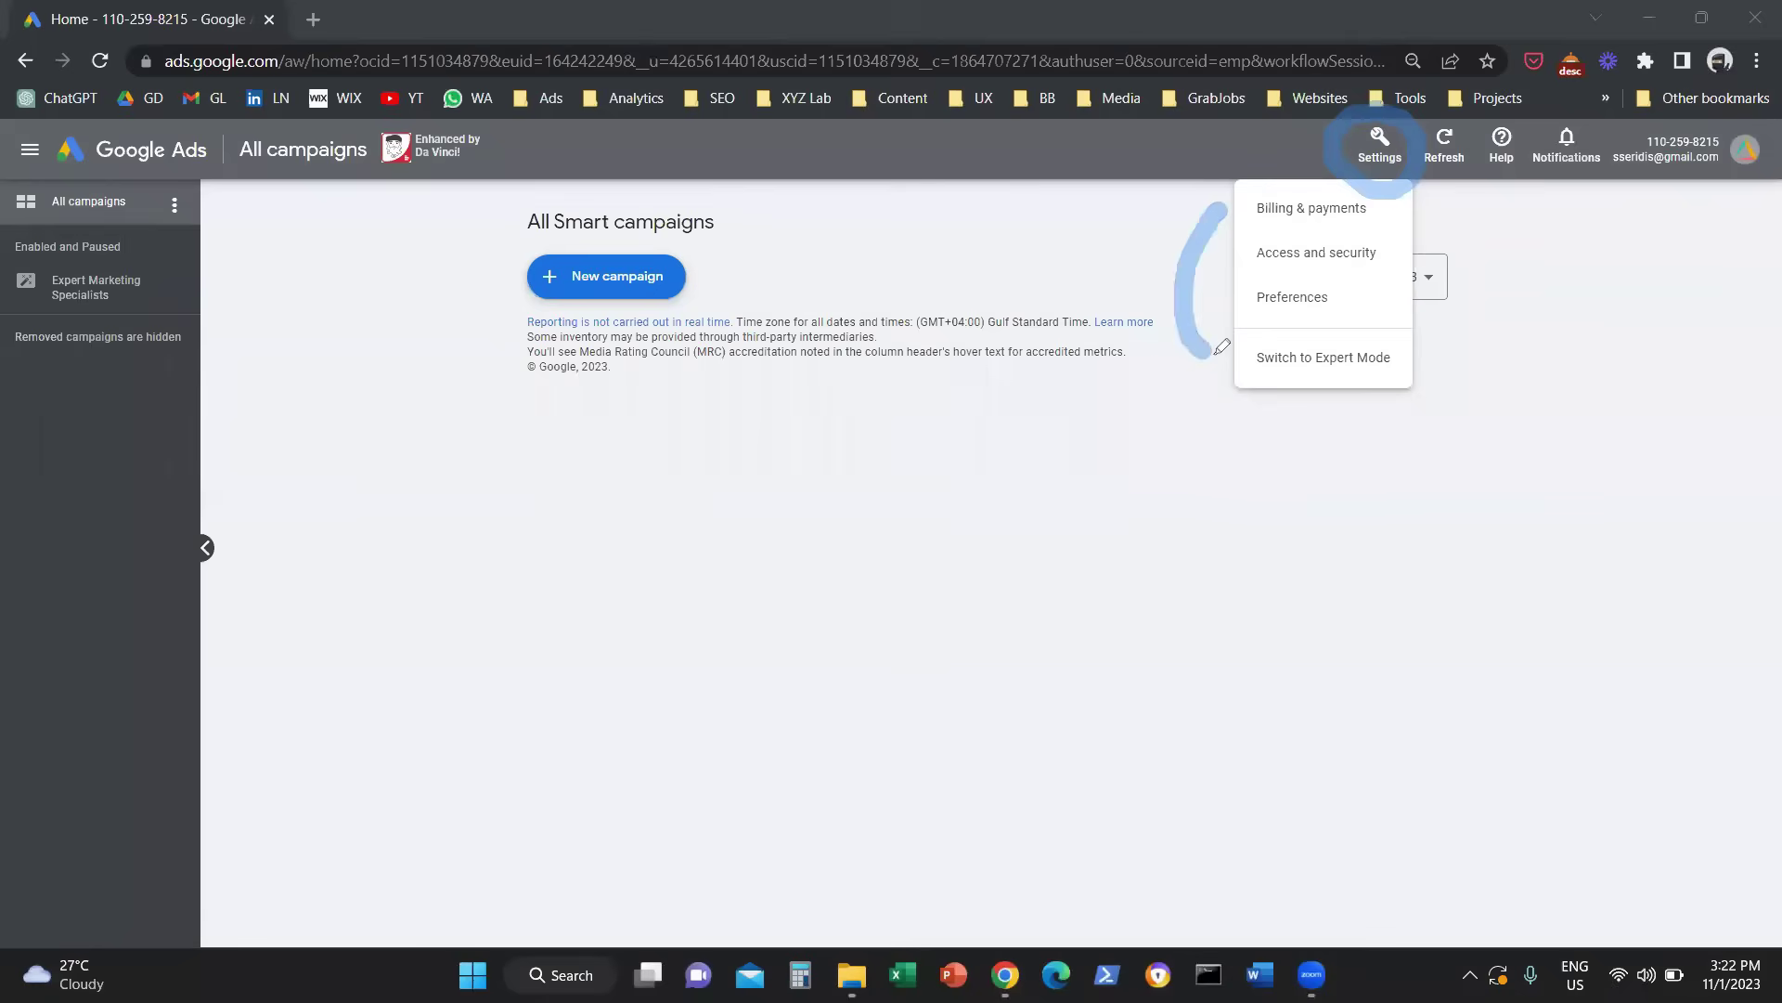
pyautogui.click(1357, 365)
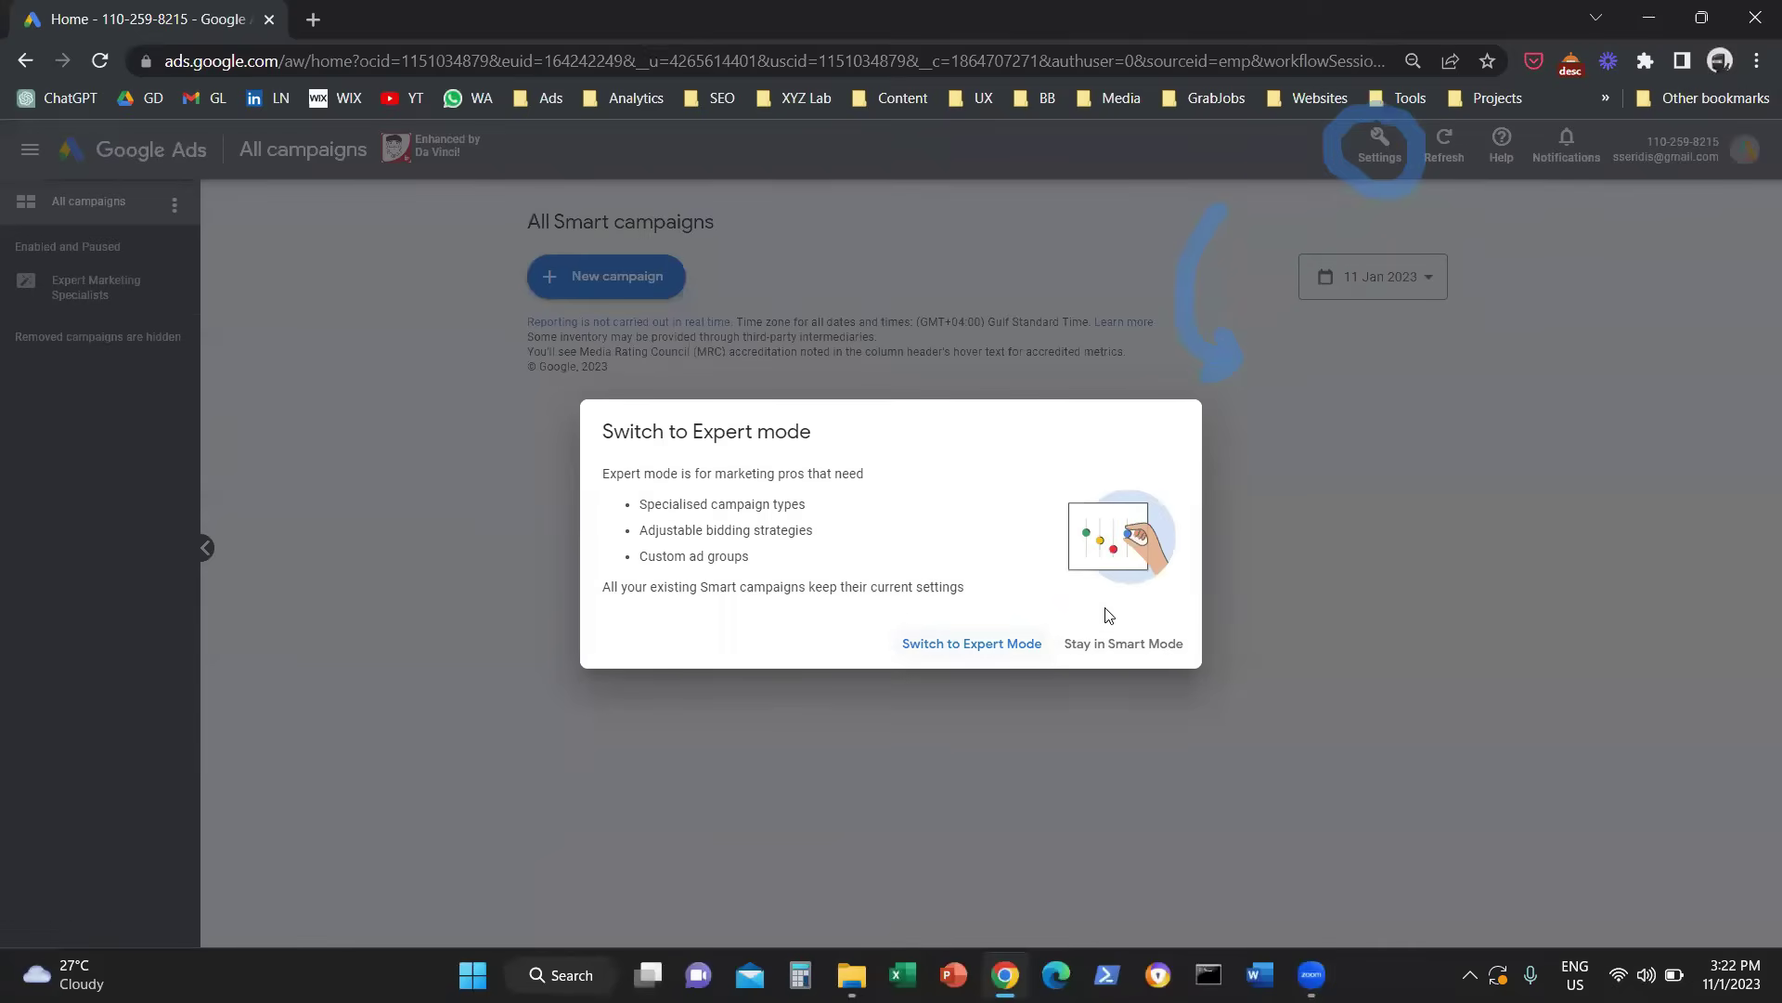
# Confirm the Expert Mode switch and hide the 'None of your ads are running' banner.
pyautogui.click(972, 642)
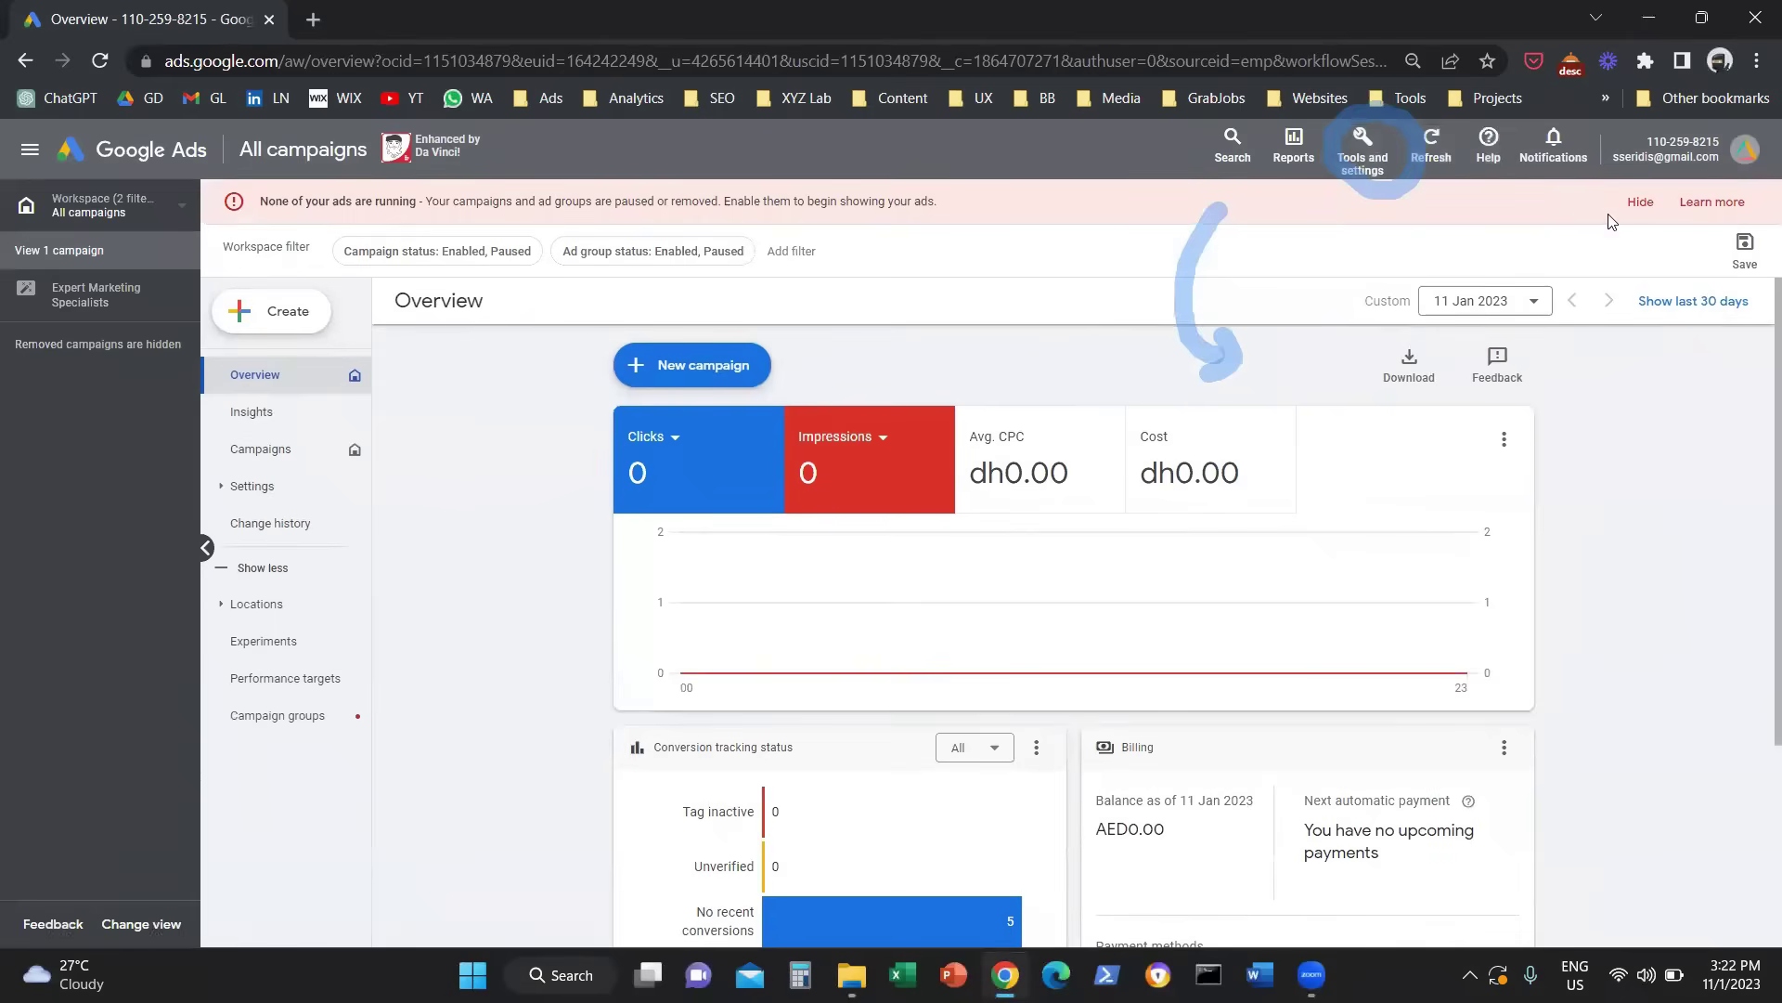
pyautogui.click(1640, 202)
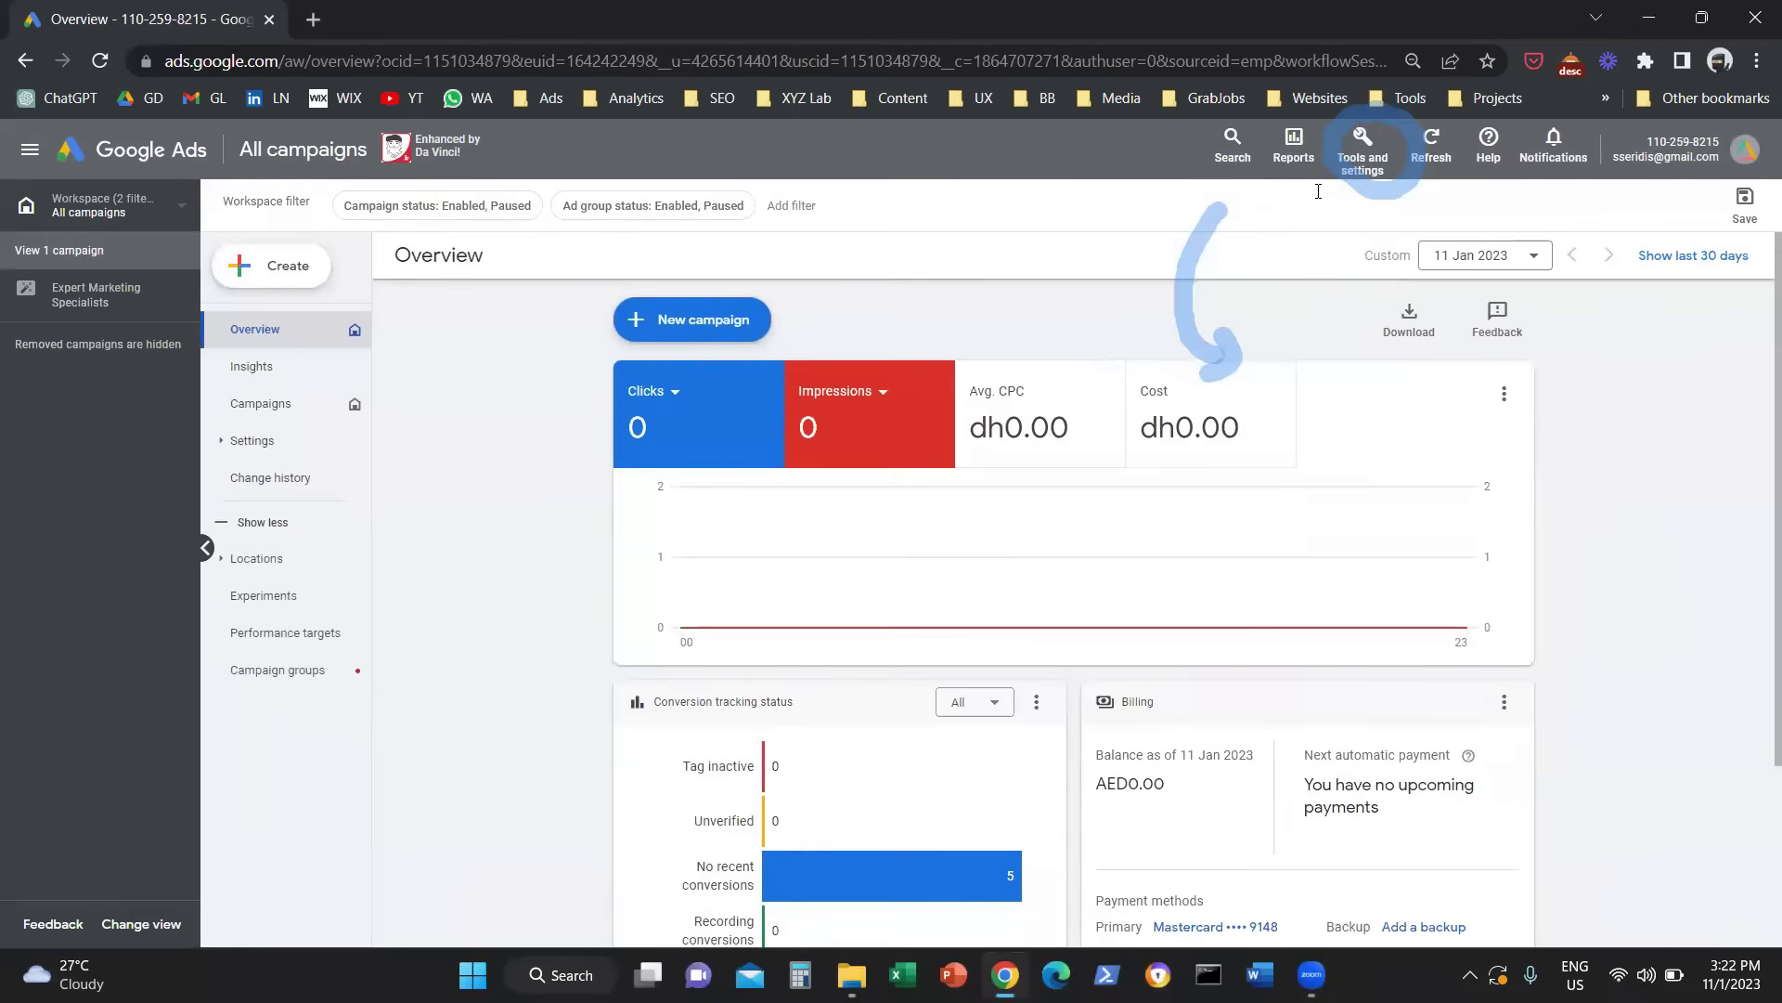